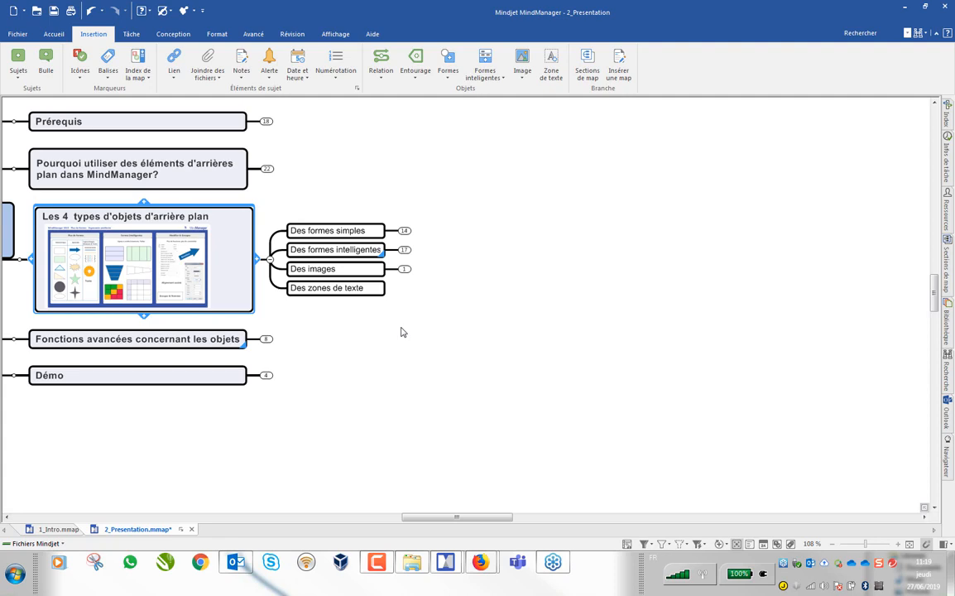
Step: Expand the "Des formes intelligentes" branch down to the Ligne, Remplissage and Taille subtopics of "Paramétrables"
click(404, 249)
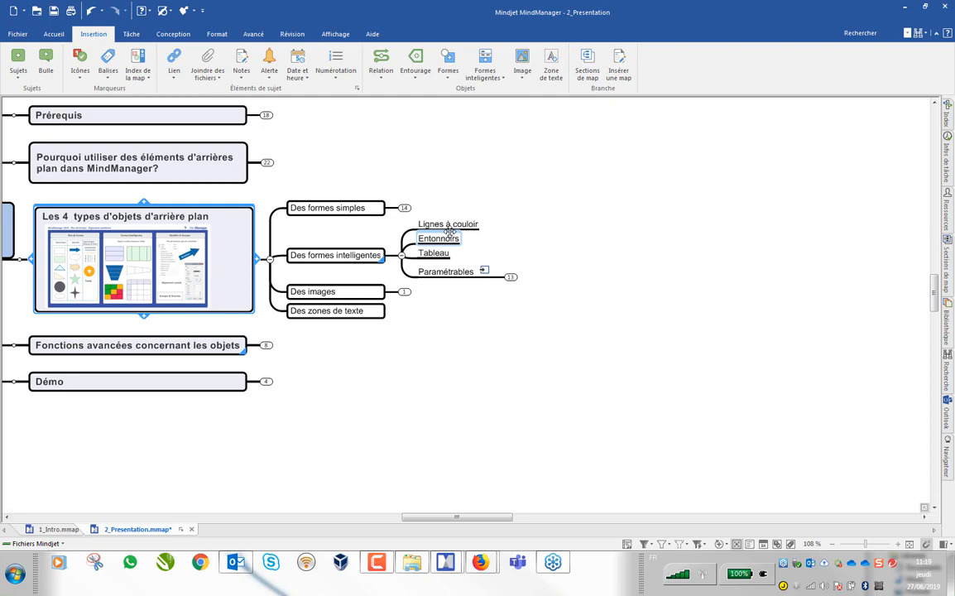
click(511, 278)
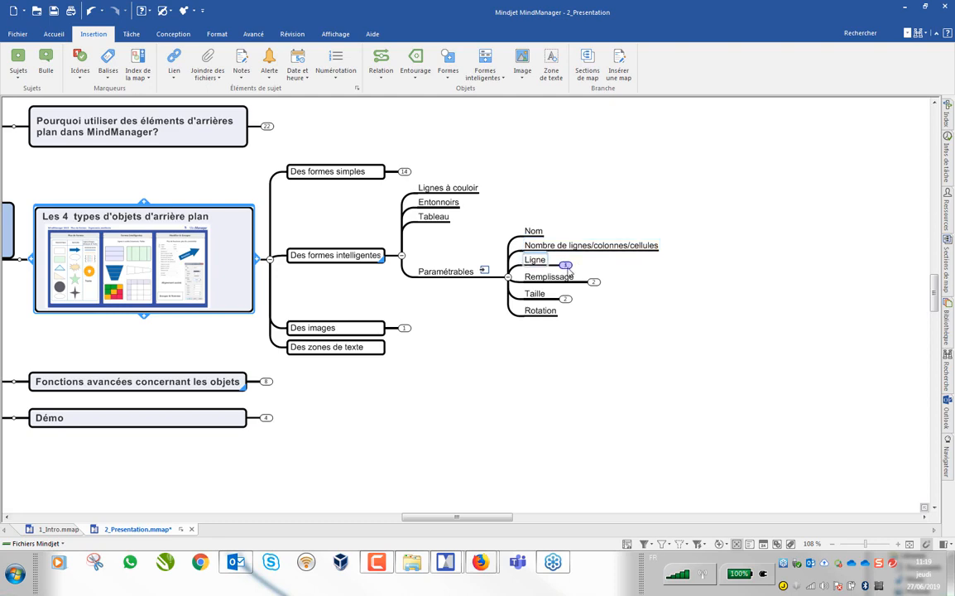
click(565, 265)
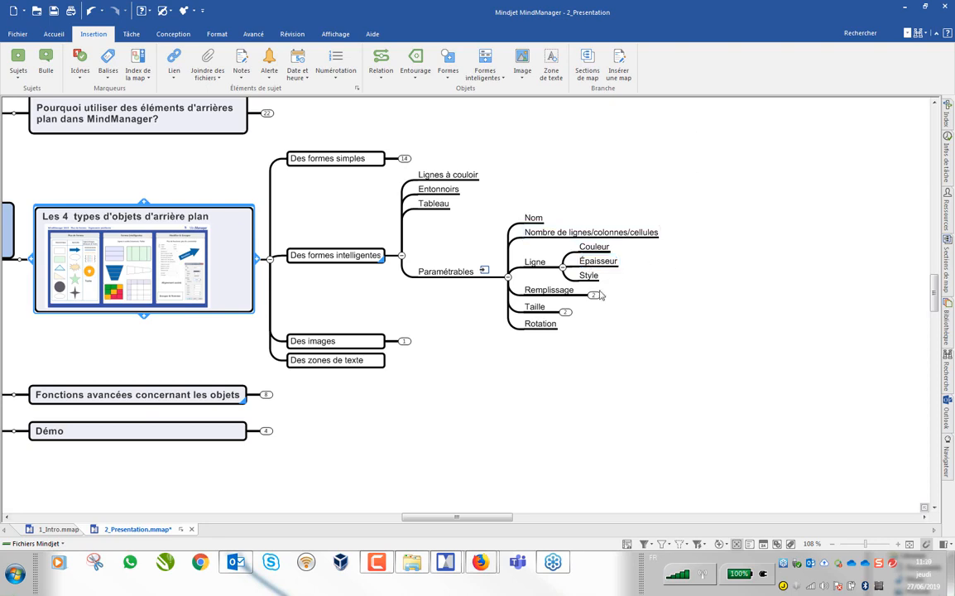
click(594, 296)
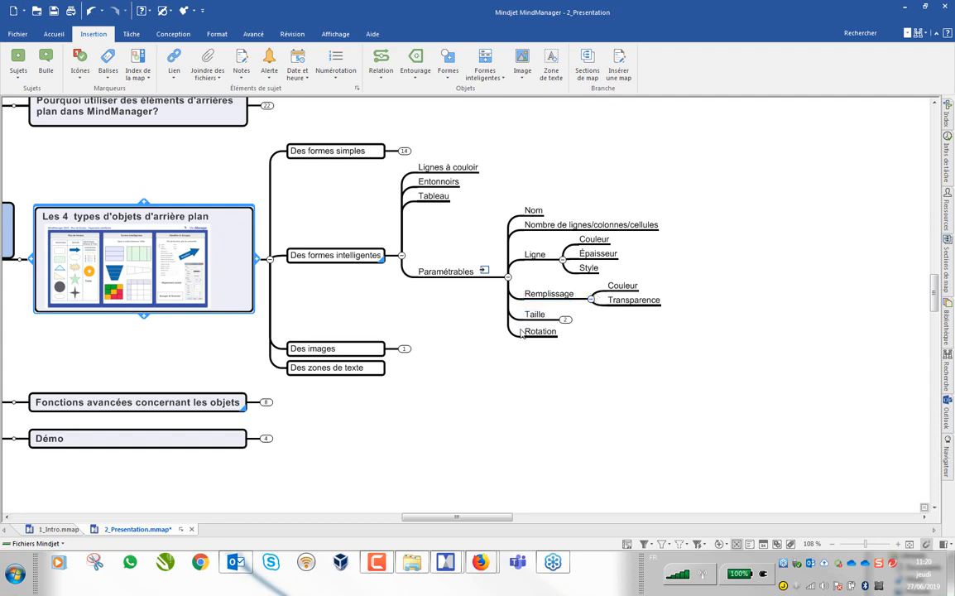
click(565, 319)
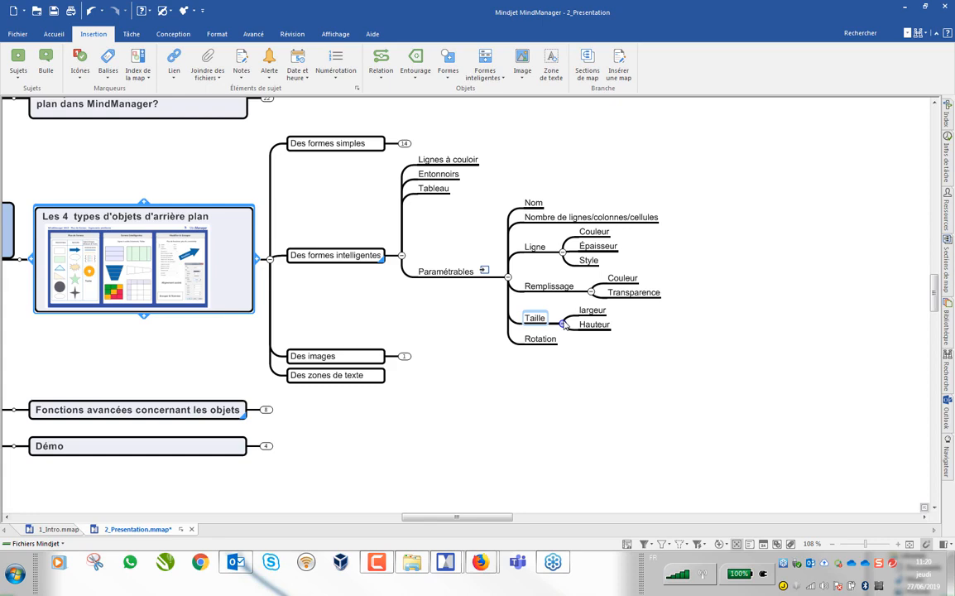
Step: Follow the link on the "Paramétrables" topic and examine the smart shapes table with its line style and fill examples
click(487, 273)
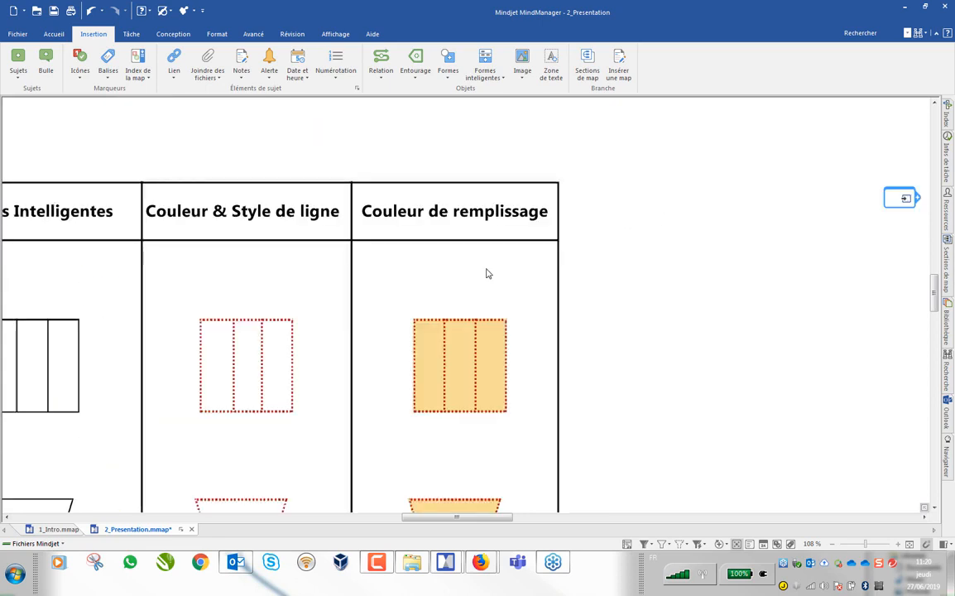
drag(618, 515, 577, 518)
scroll(516, 326, down, 3)
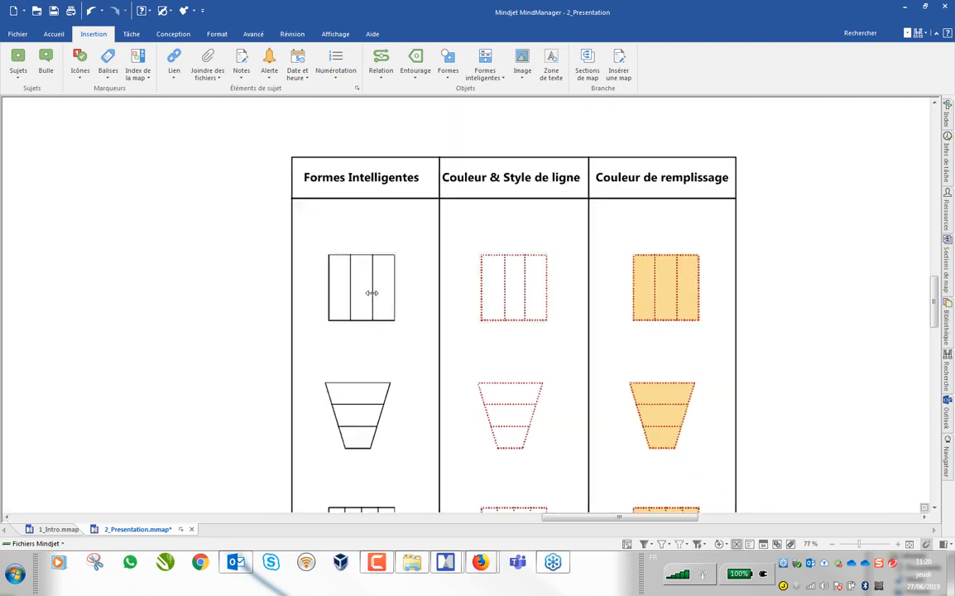
scroll(377, 319, down, 1)
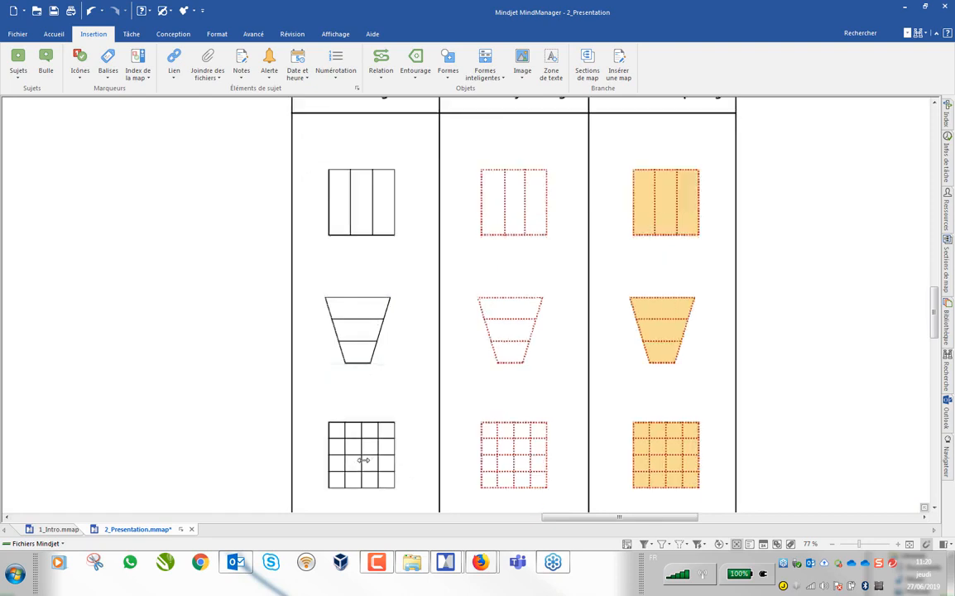
scroll(369, 303, up, 1)
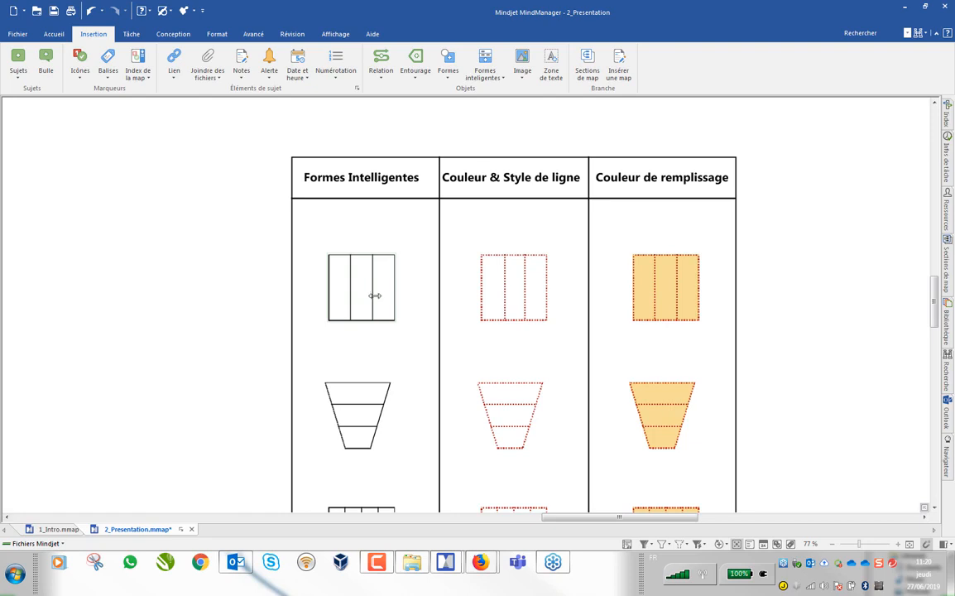
Step: Set the number of lines of the unfilled black vertical swimlane shape to 4 through its object formatting
click(393, 281)
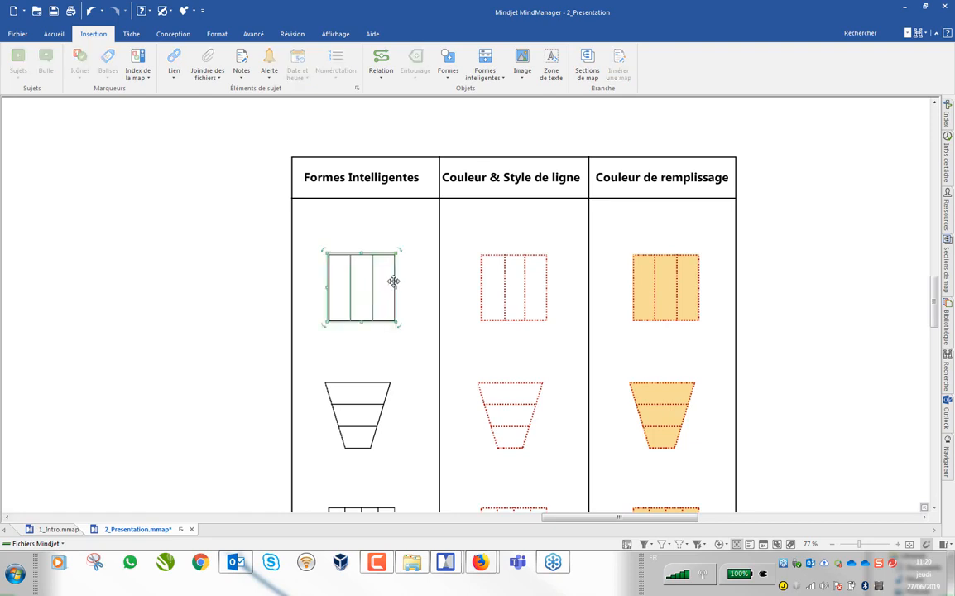
right_click(393, 281)
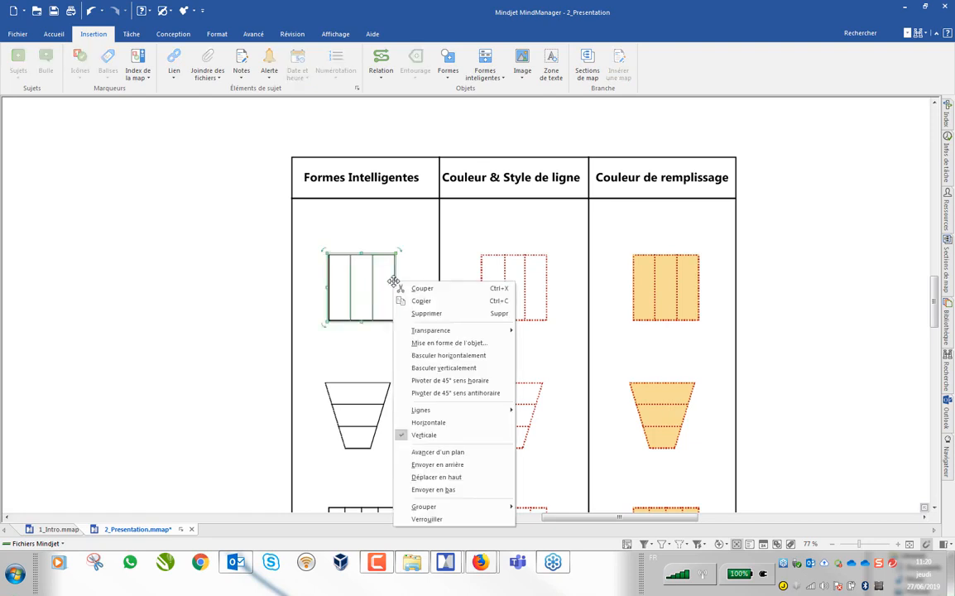
click(443, 344)
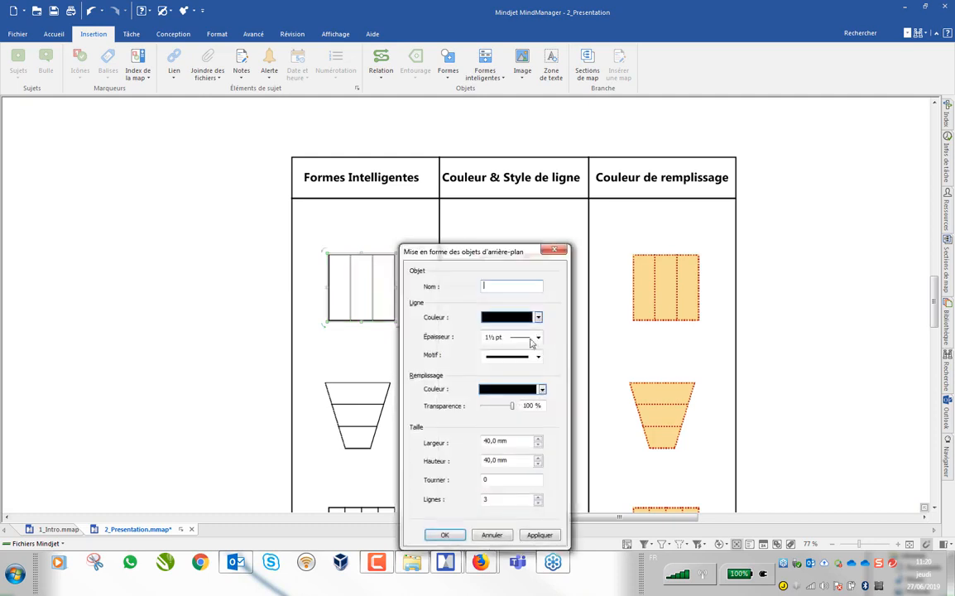
double_click(527, 499)
click(445, 535)
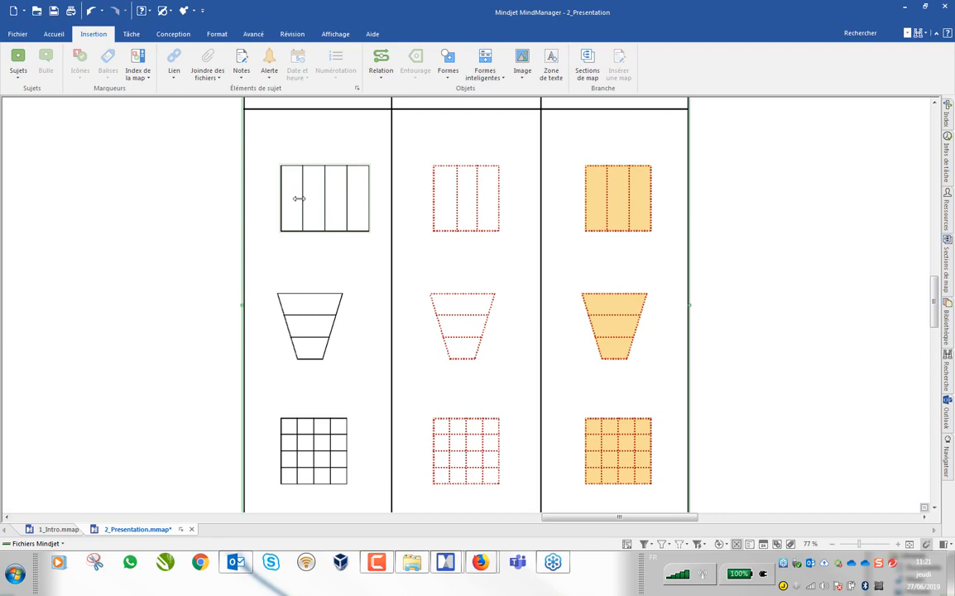
click(137, 191)
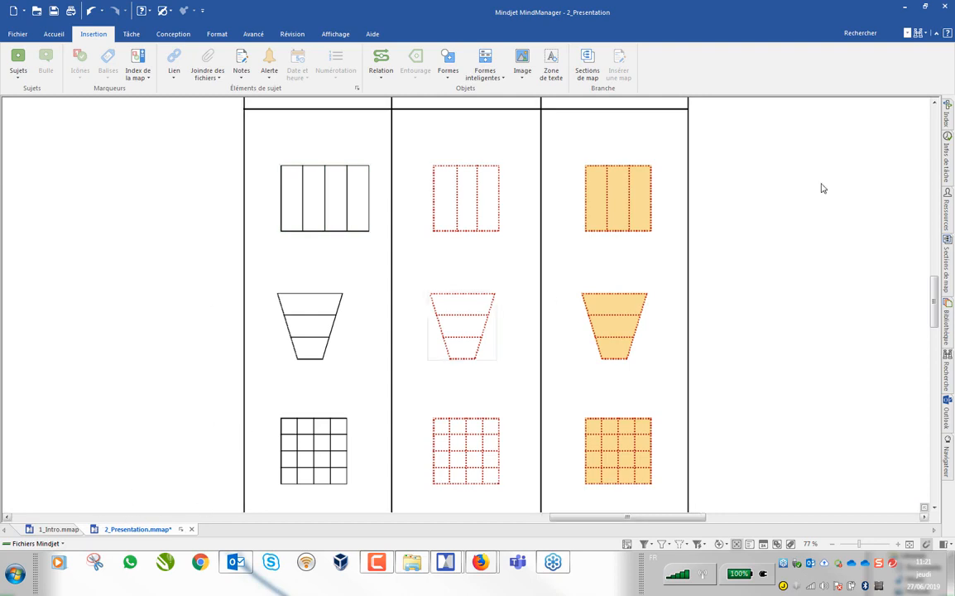
Step: Return to the main topic tree, expand the "Des images" topic and view the list of available task panes
drag(646, 517, 343, 518)
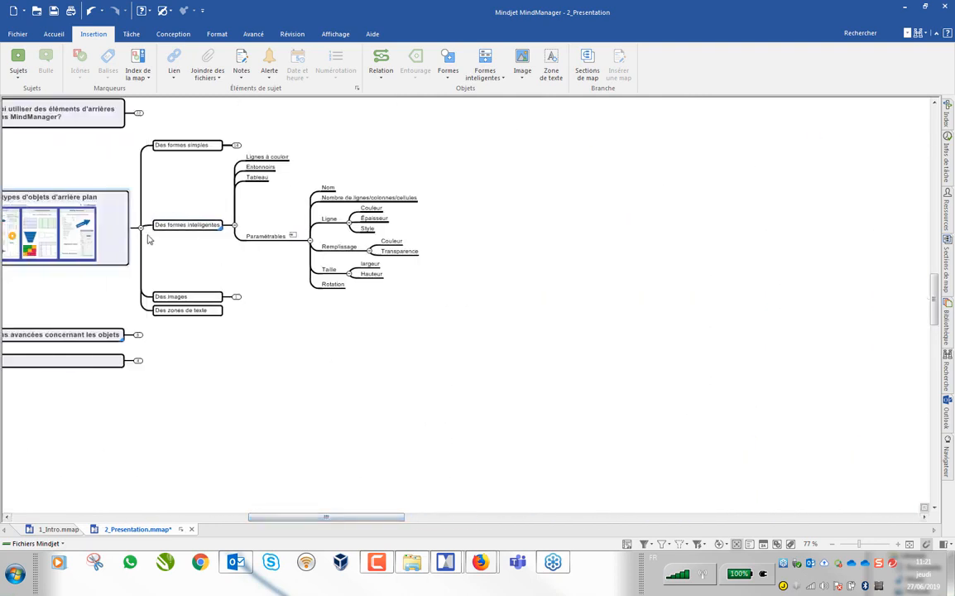
click(237, 298)
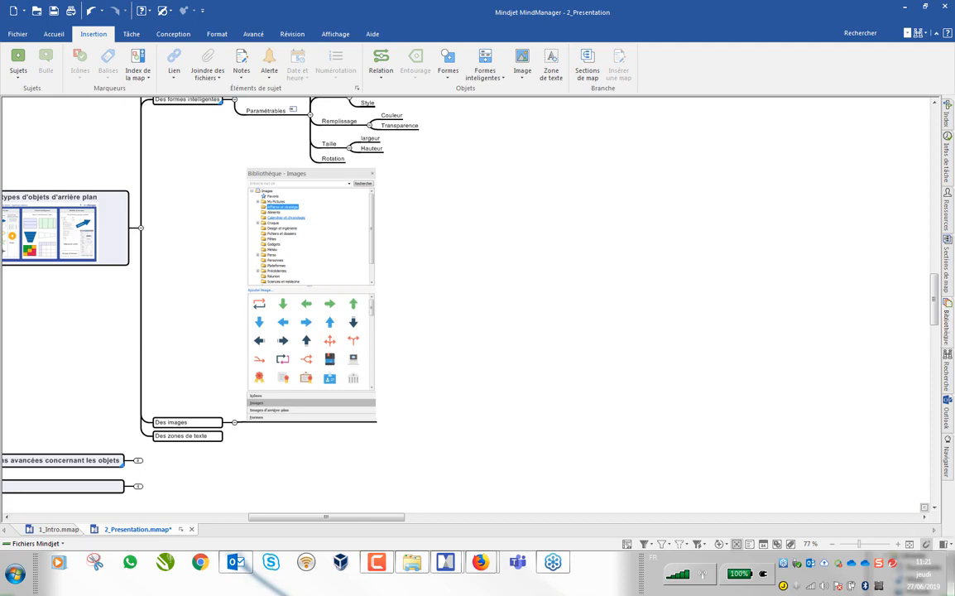
click(950, 545)
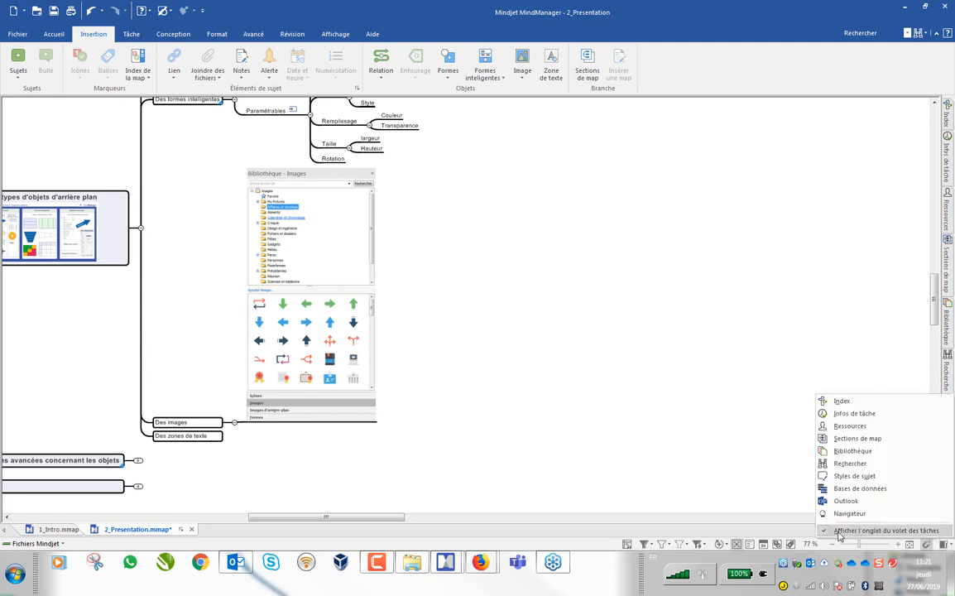
click(823, 267)
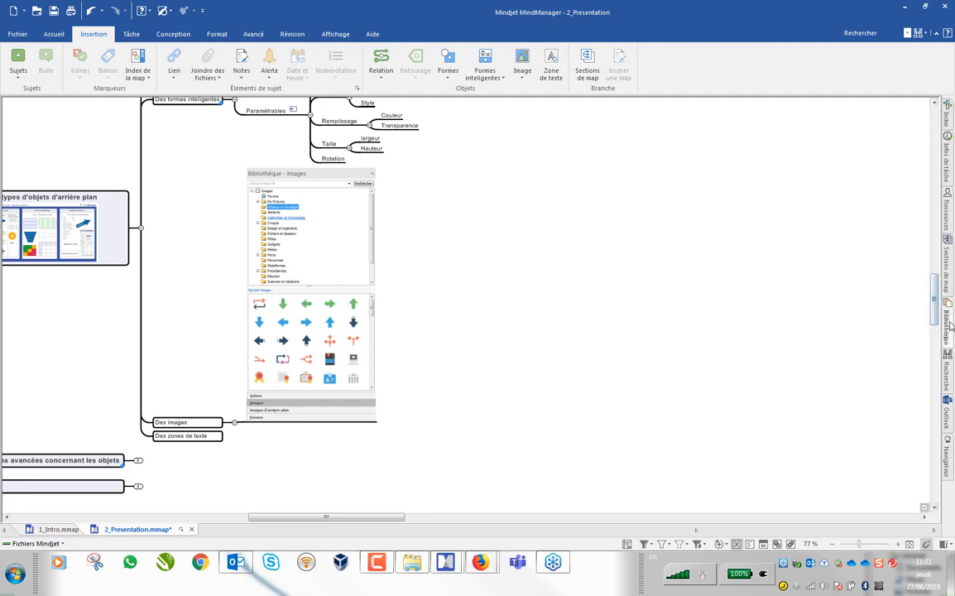
Step: Open the image library and search it for "idée"
click(949, 321)
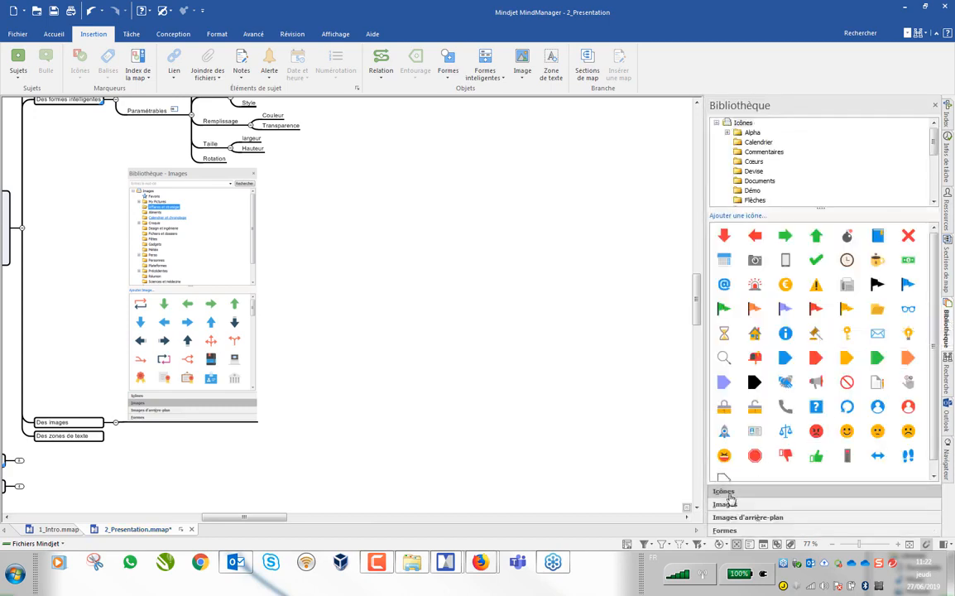
click(725, 504)
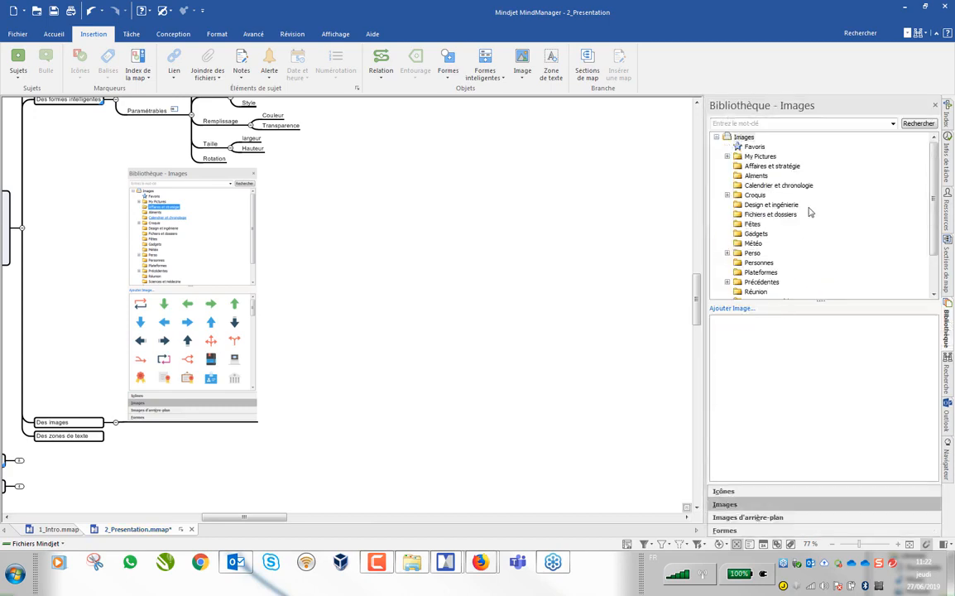
click(767, 125)
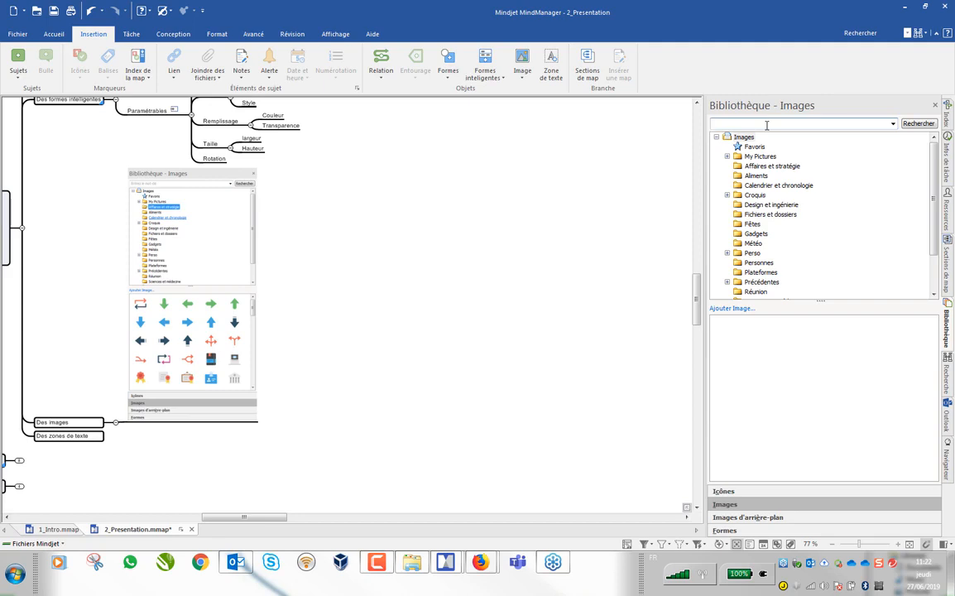
text(idée)
key(Return)
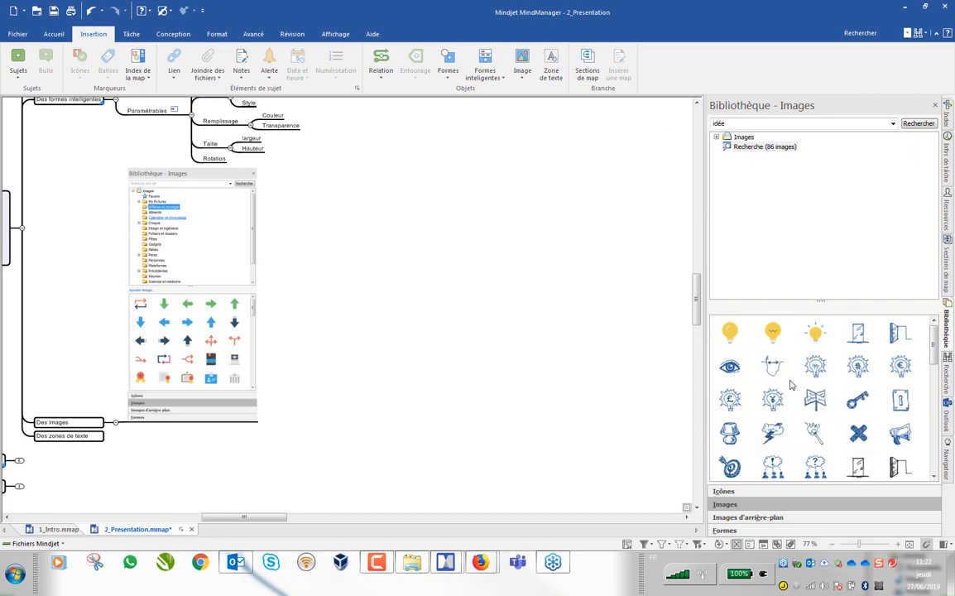
Step: Place the first yellow light bulb image on the map background, add a floating topic above it and move the image into that topic
drag(729, 332, 471, 271)
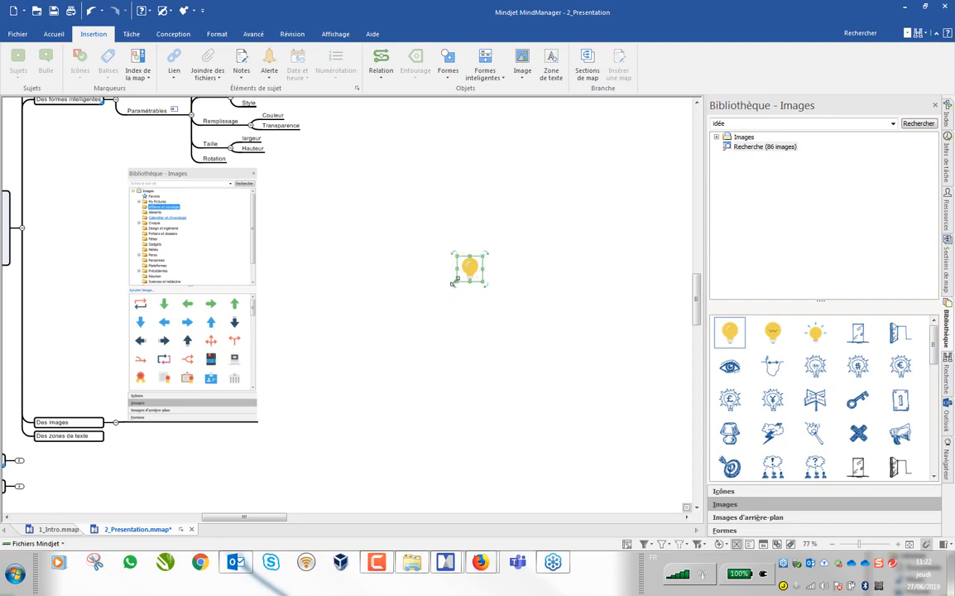
double_click(520, 203)
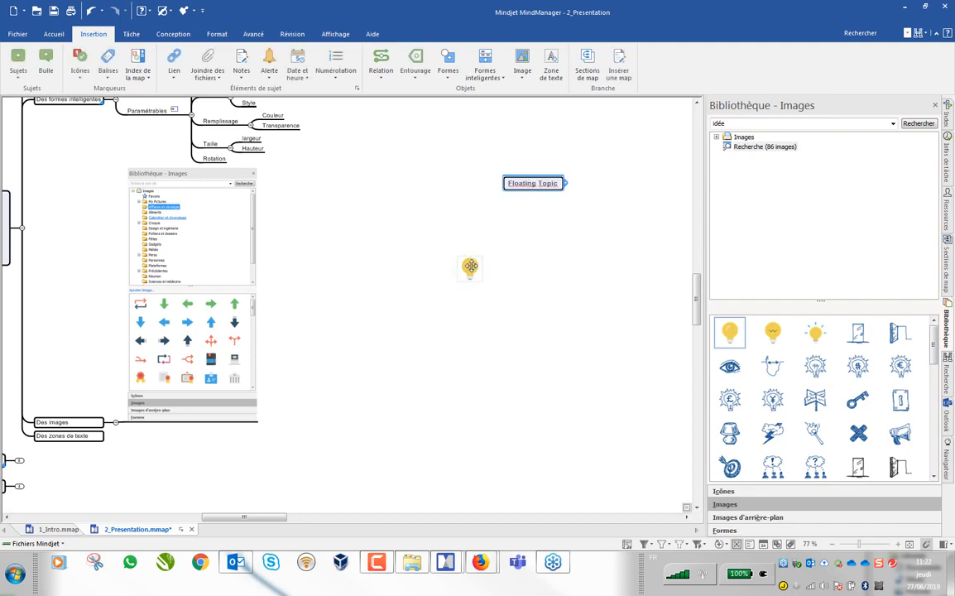
click(470, 267)
drag(471, 267, 524, 184)
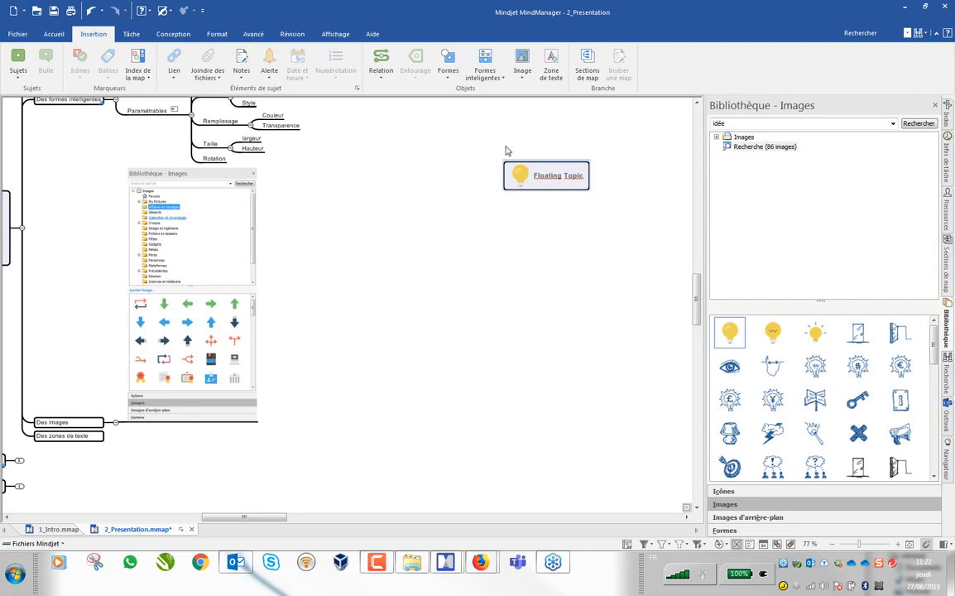
drag(495, 147, 601, 234)
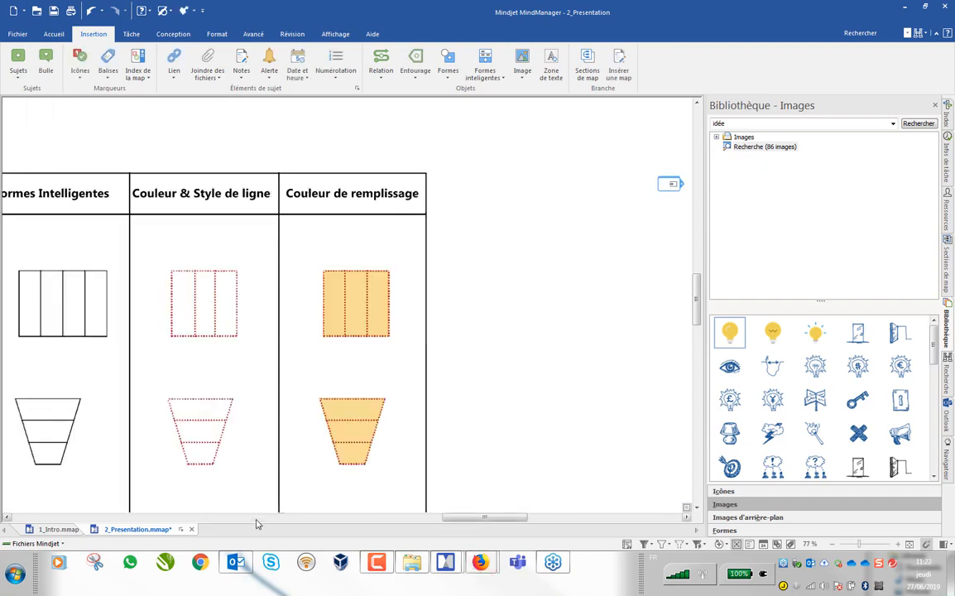
Step: Return to the main topic tree and collapse the "Des images" topic
drag(252, 517, 140, 515)
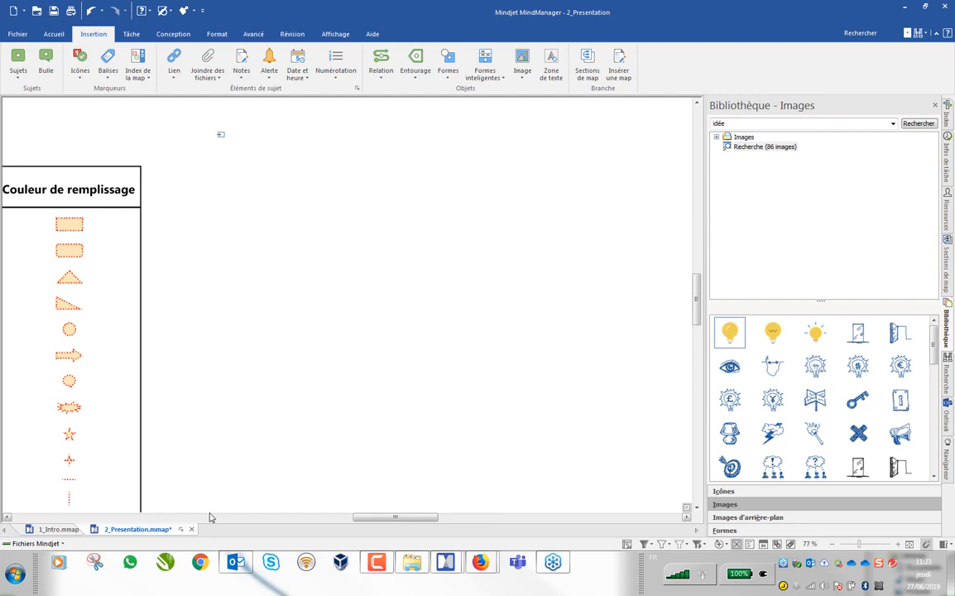
drag(390, 516, 194, 526)
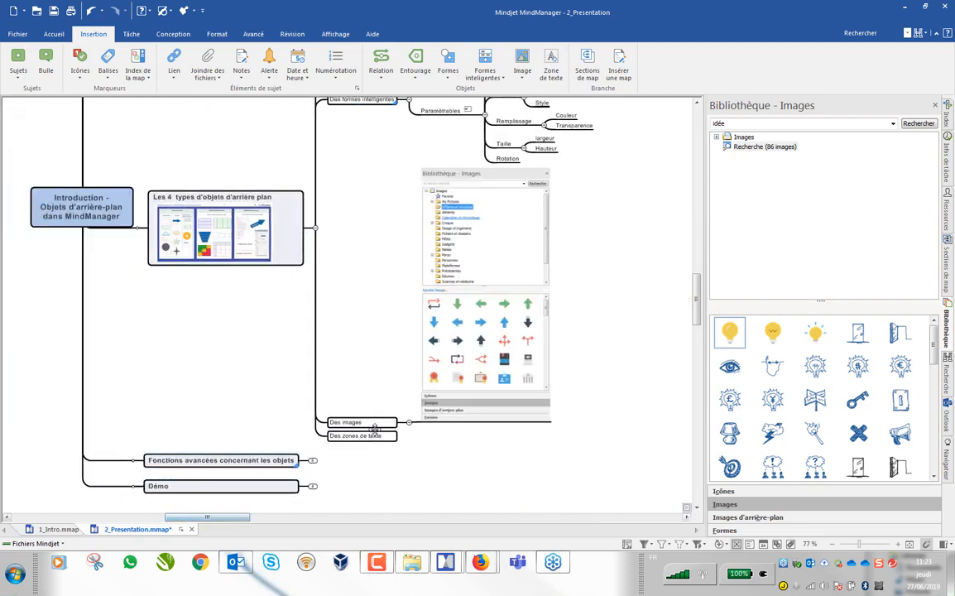
click(408, 424)
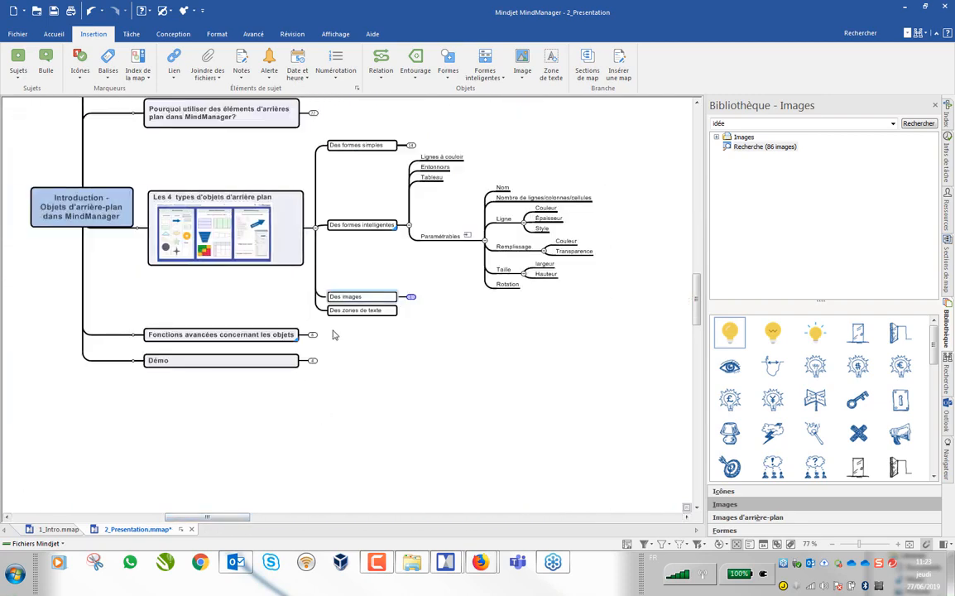
Step: Insert a trial text box reading "fgdfgsdfsf" in the empty area below the topic tree, reposition it, and delete it
click(377, 312)
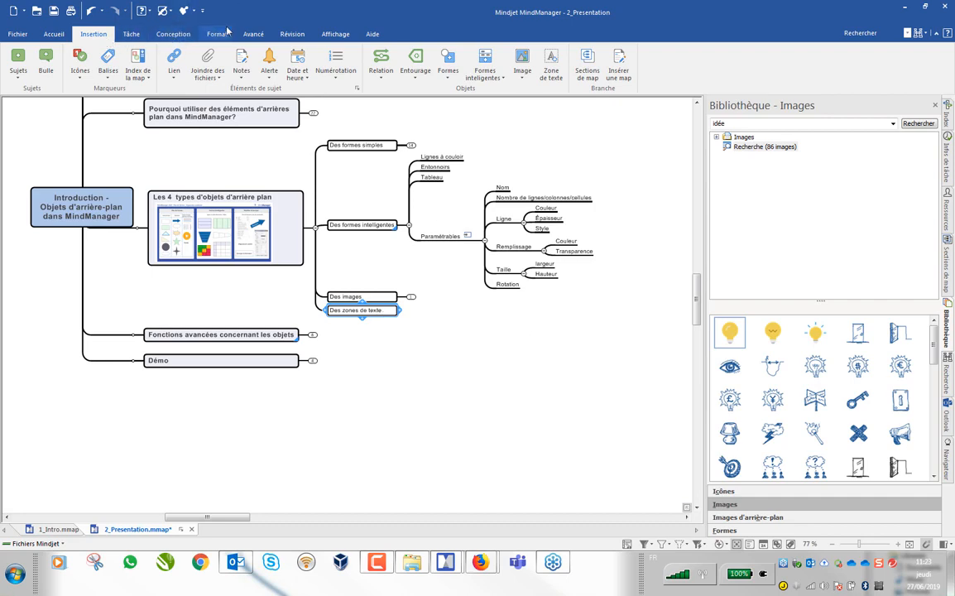
click(551, 60)
text(fgdfgsdfsf)
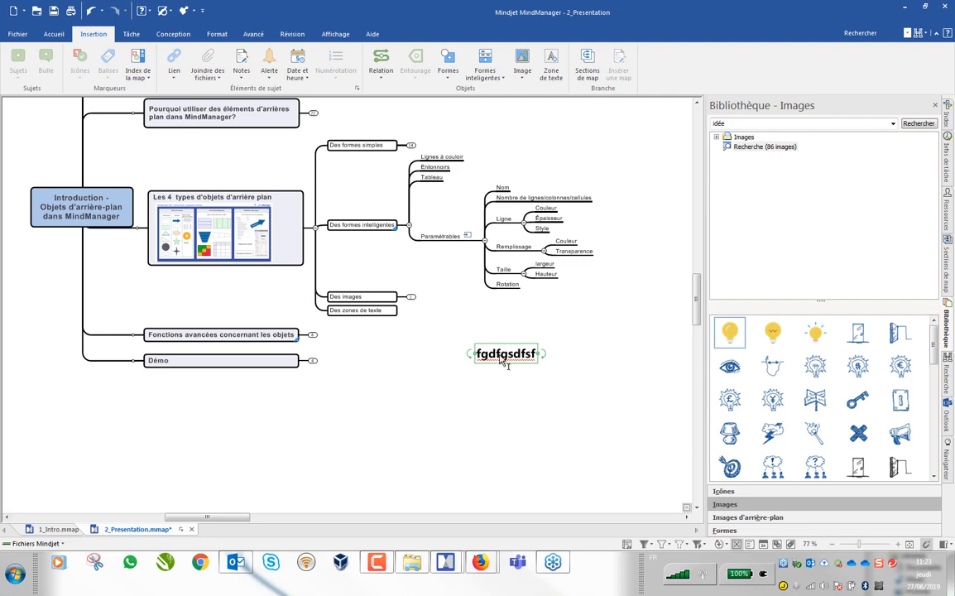
drag(500, 364, 546, 355)
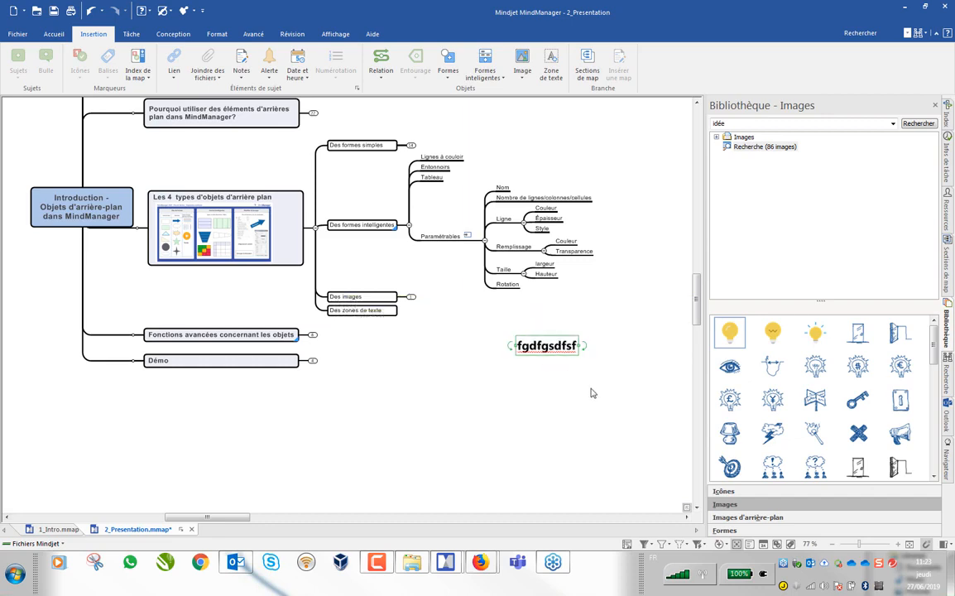
key(Delete)
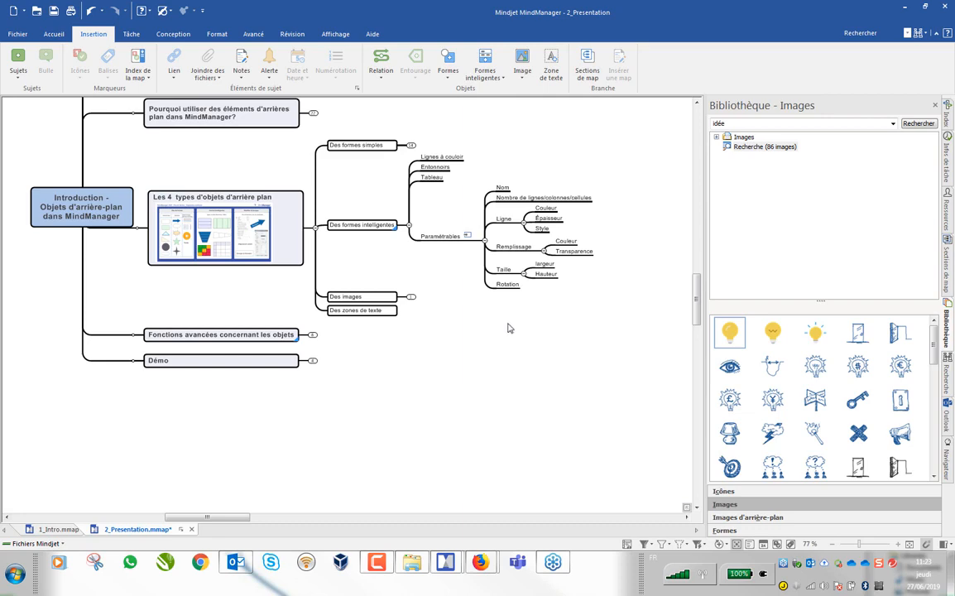
Step: Collapse the "Des formes intelligentes" topic and close the library pane
click(409, 225)
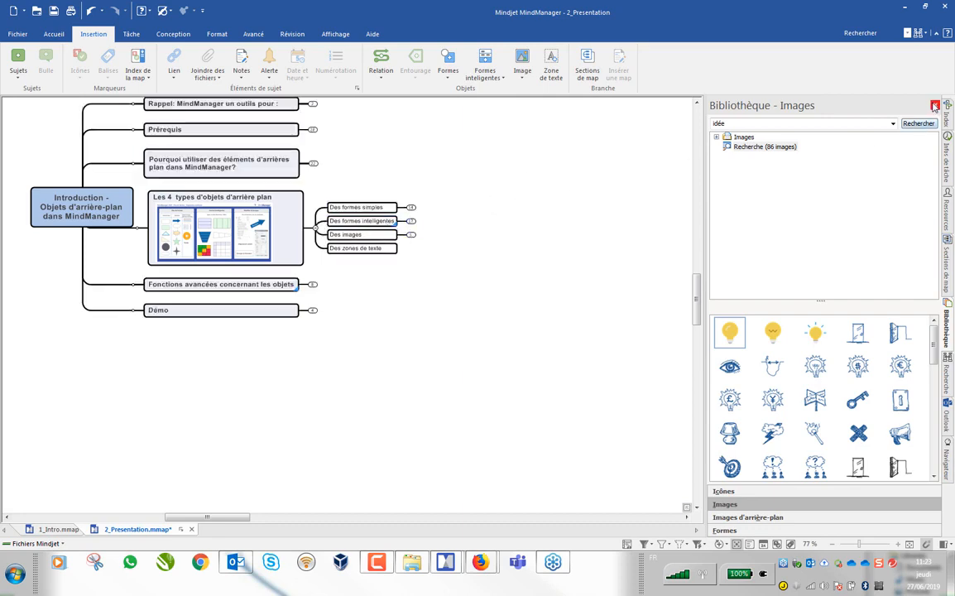
click(935, 106)
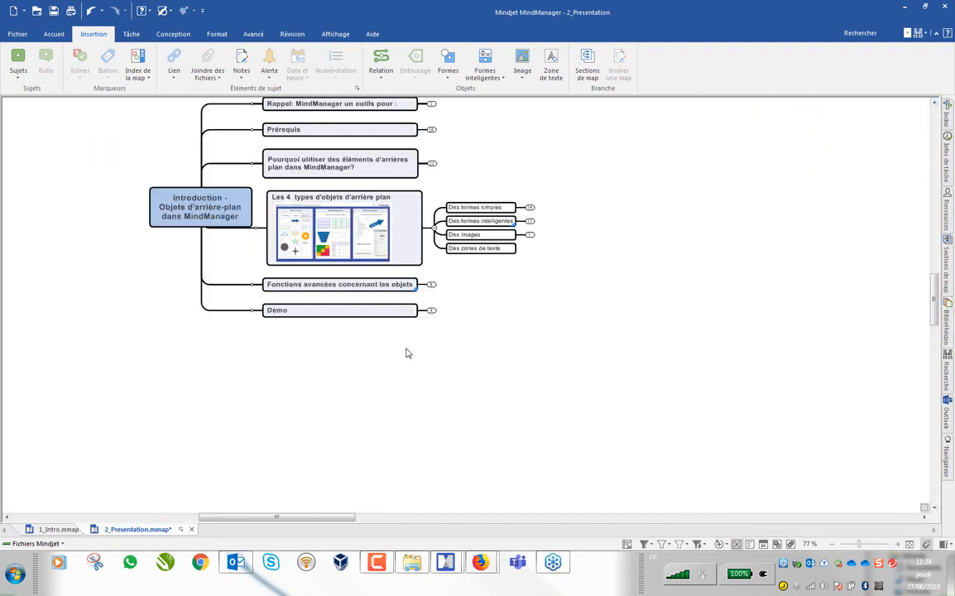
Step: Expand "Fonctions avancées concernant les objets", collapse its subtopic about creating more complex objects, and expand "Démo" with its first subtopic about map readability
click(431, 284)
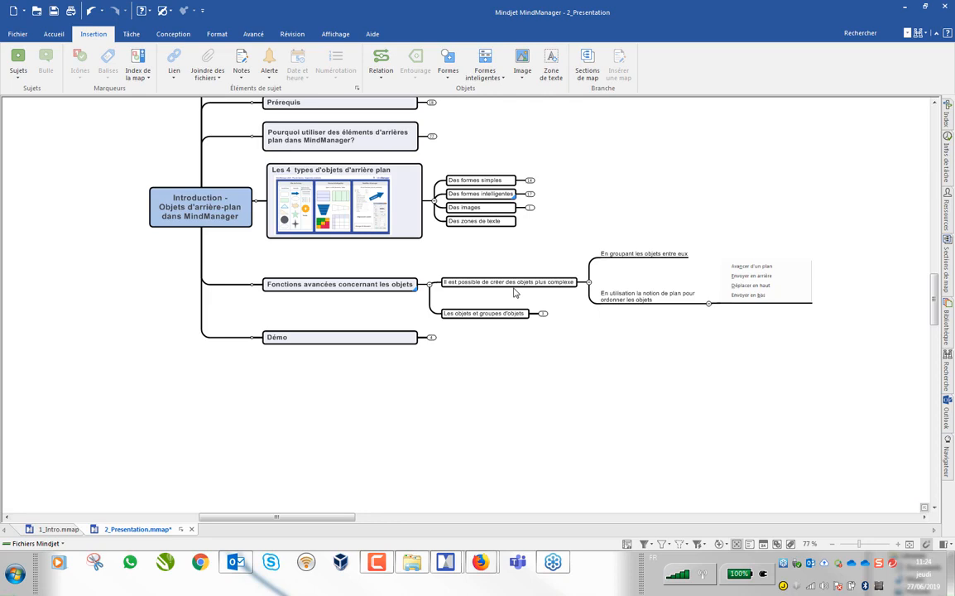
click(588, 283)
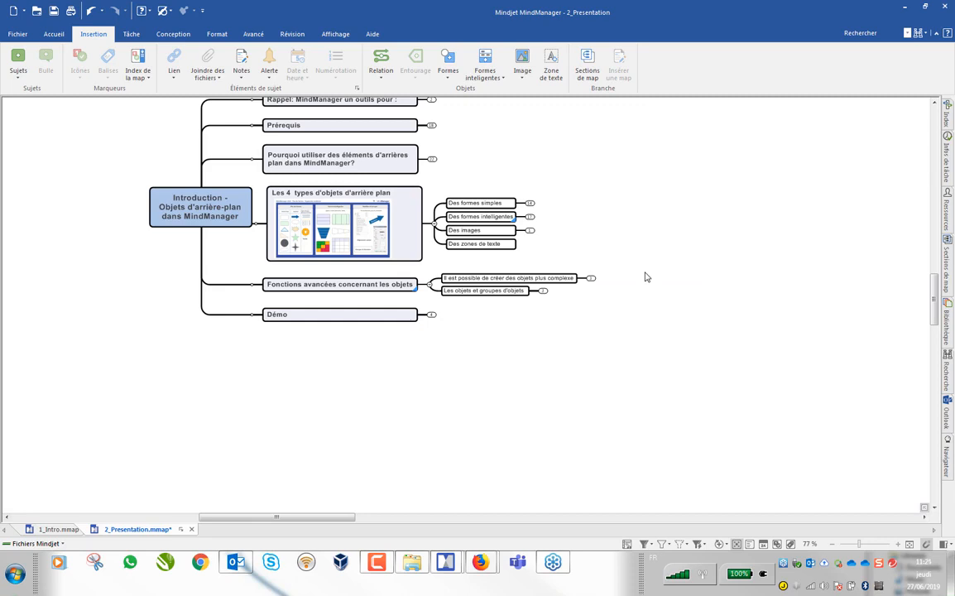
click(431, 315)
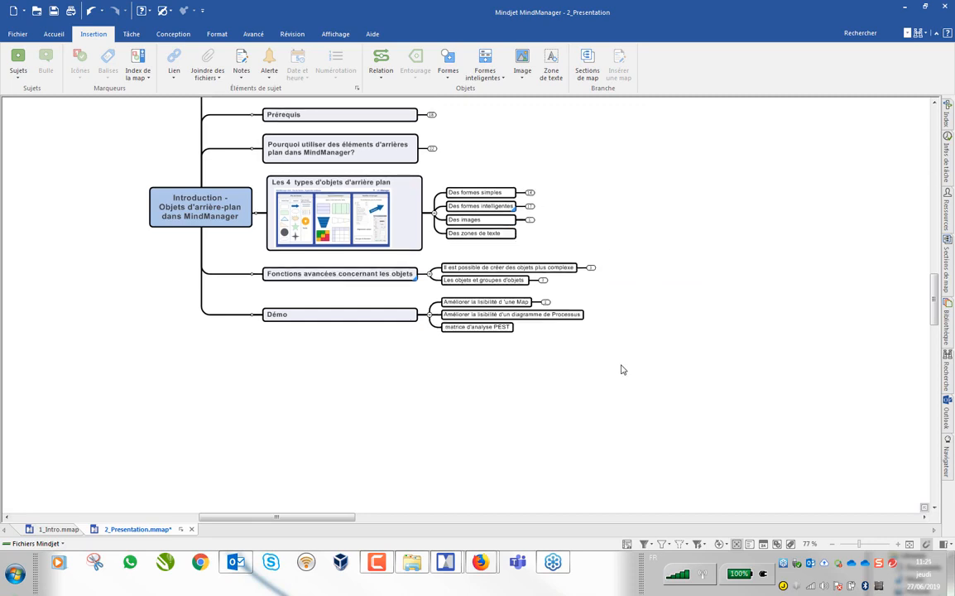
click(544, 303)
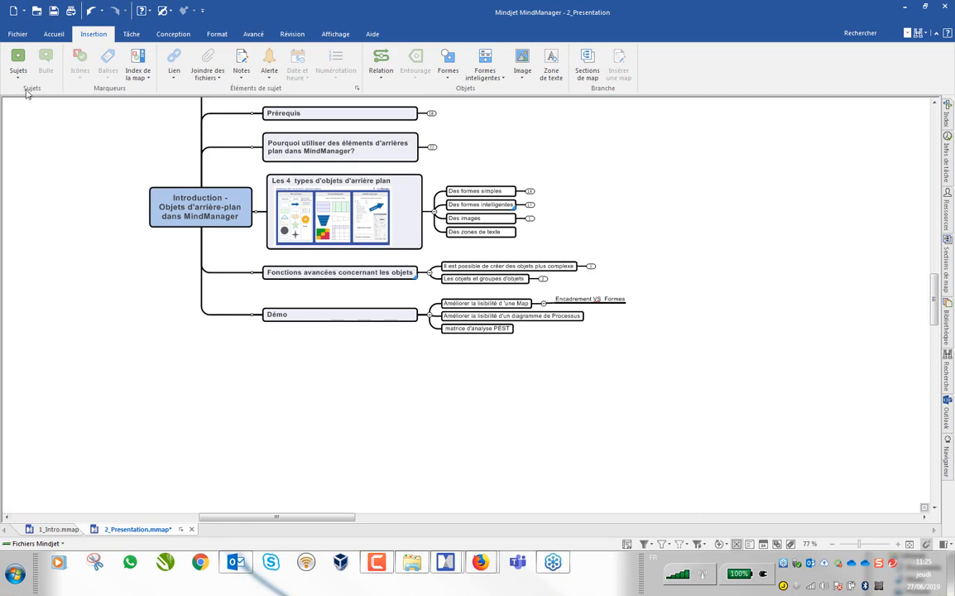
Step: Create a new map from the "Charte du projet" template in the "Gestion de projet" category
click(18, 35)
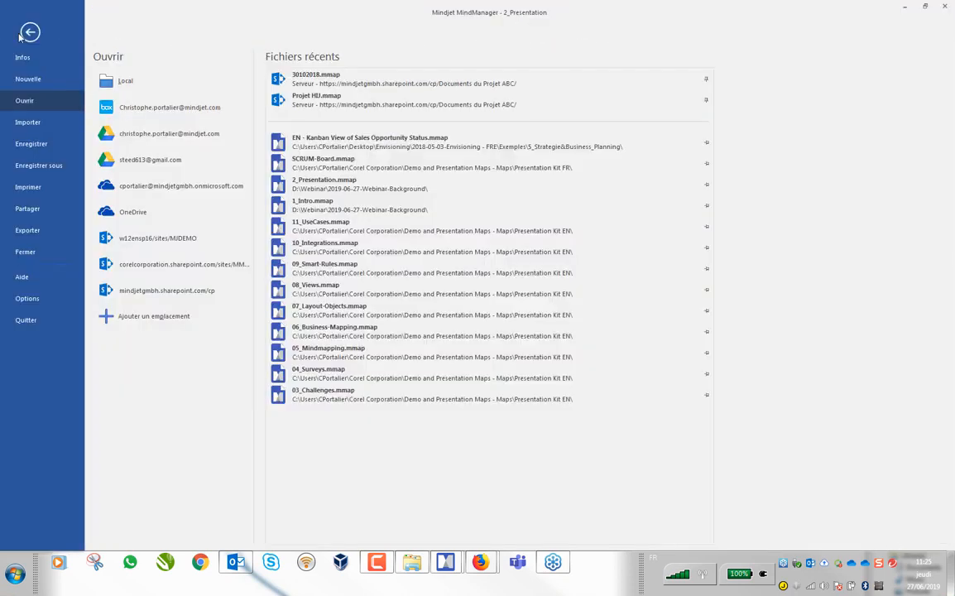
click(28, 79)
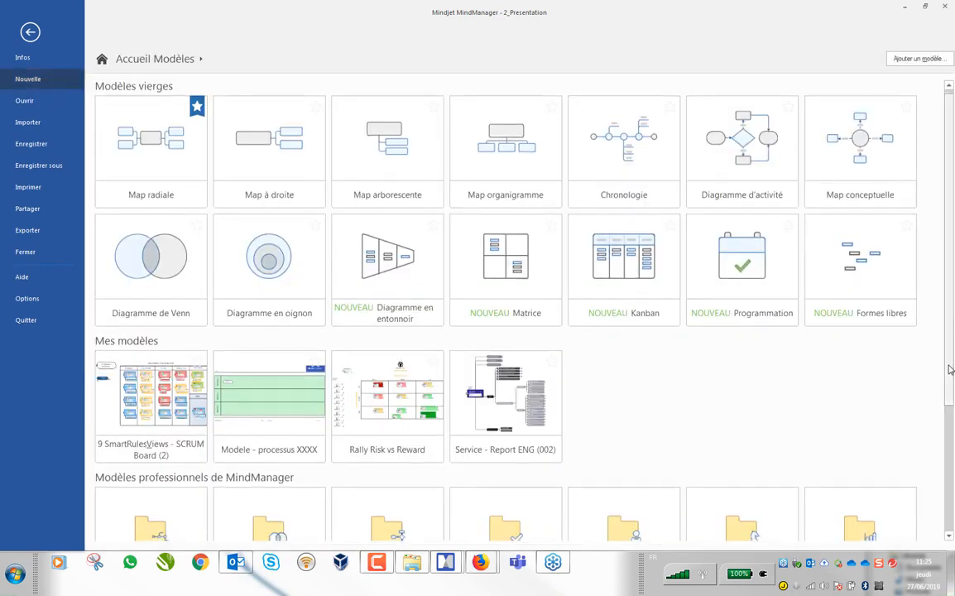
scroll(947, 439, down, 3)
scroll(945, 455, down, 1)
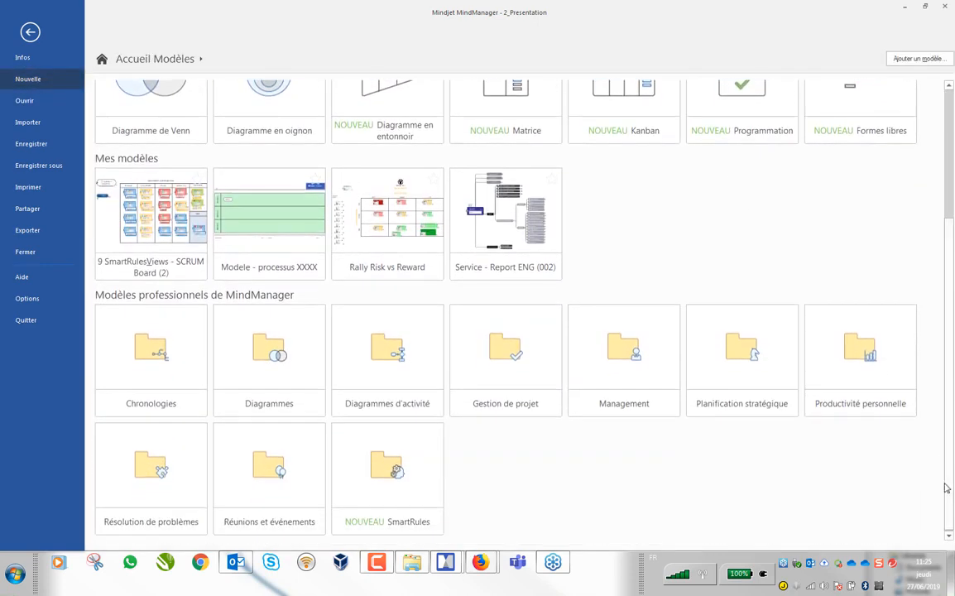
click(515, 356)
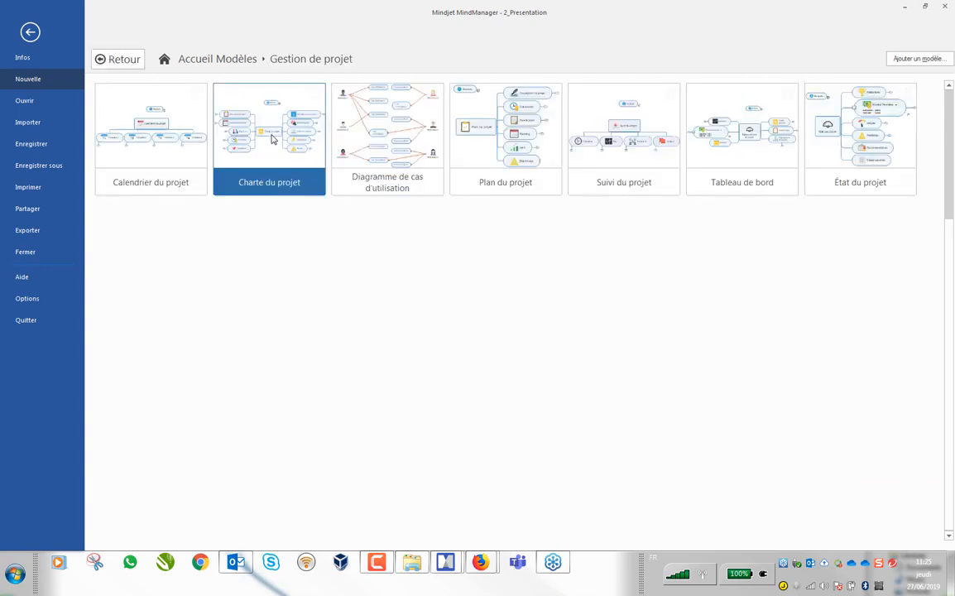
click(272, 139)
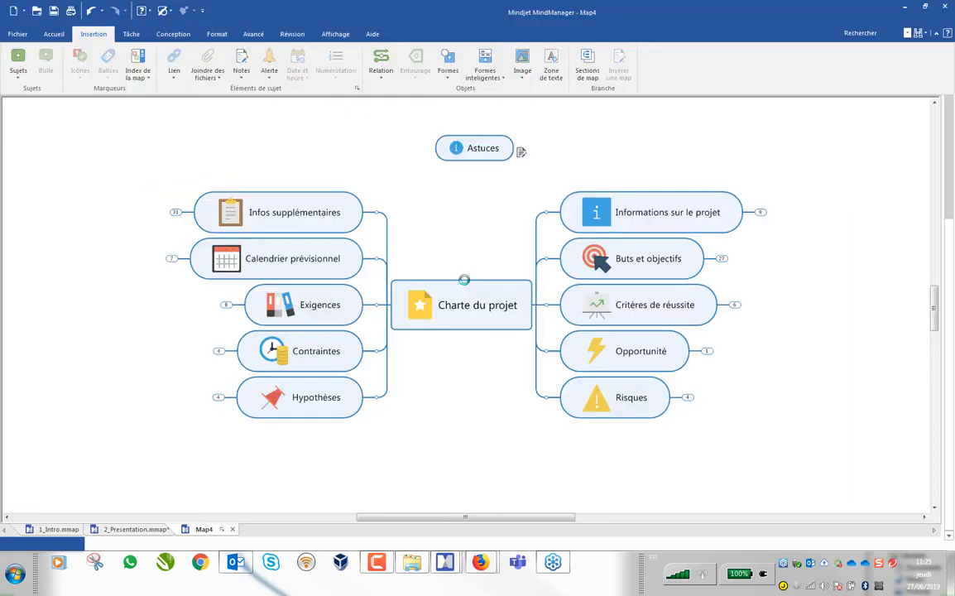
Step: Expand the "Informations sur le projet" and "Buts et objectifs" topics of the project charter map
click(761, 212)
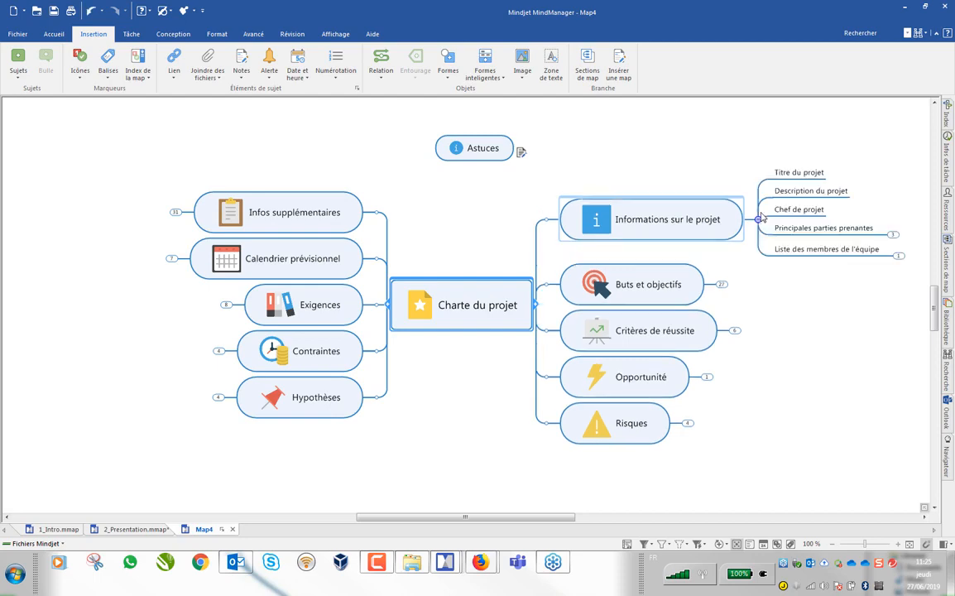
drag(484, 514, 534, 519)
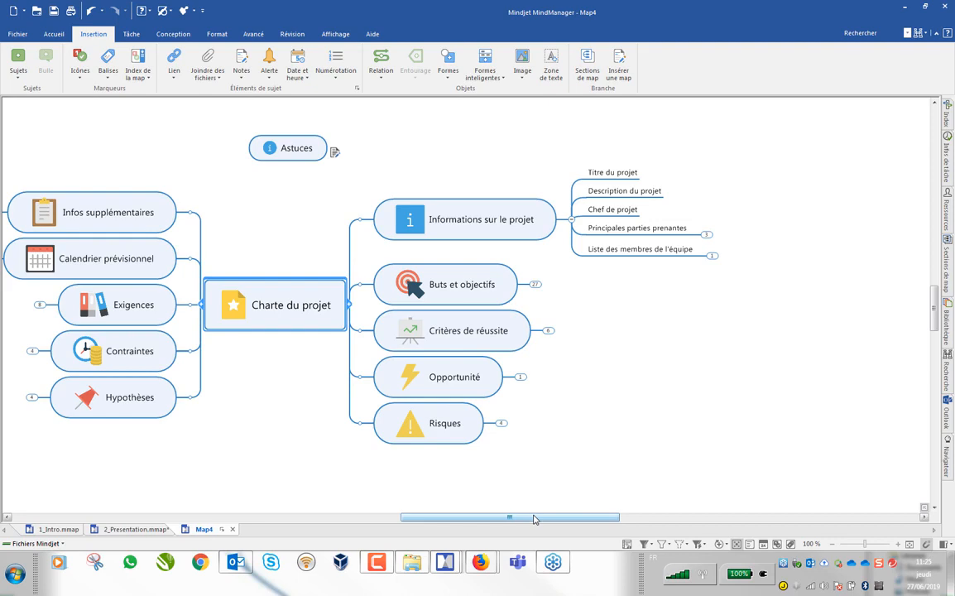
click(536, 284)
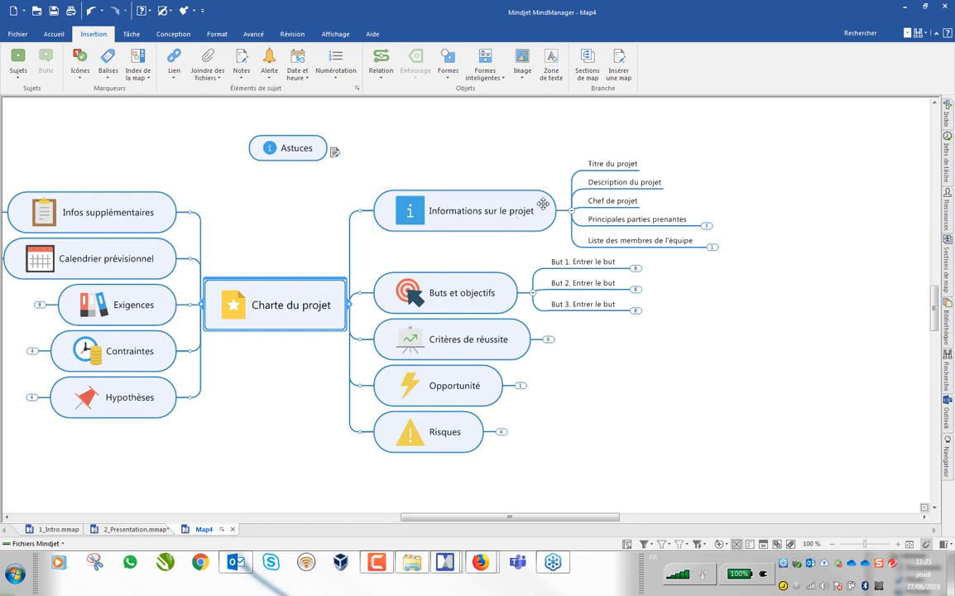
Step: Add a boundary around the "Informations sur le projet" branch and another around the "Buts et objectifs" branch
click(545, 217)
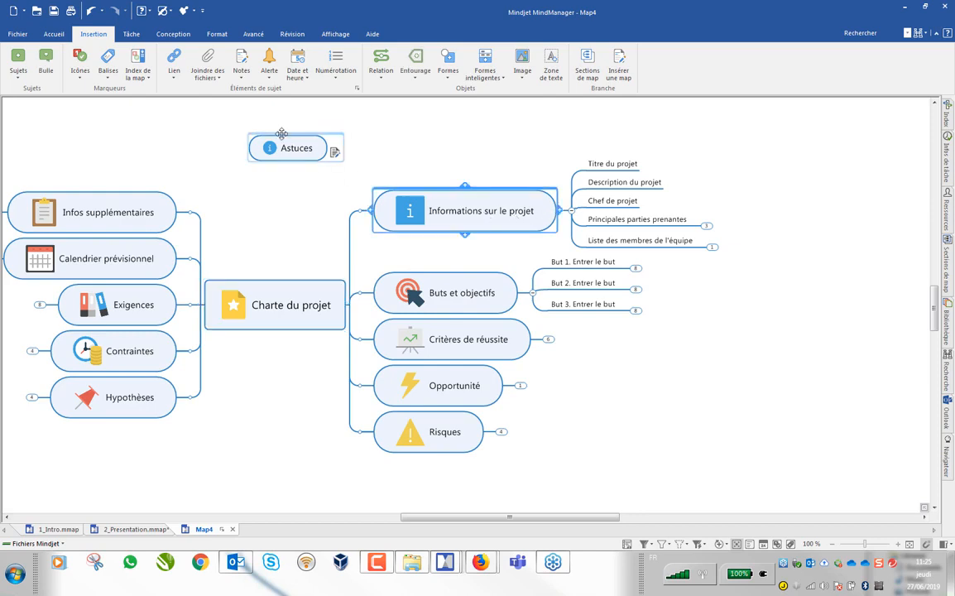
click(414, 60)
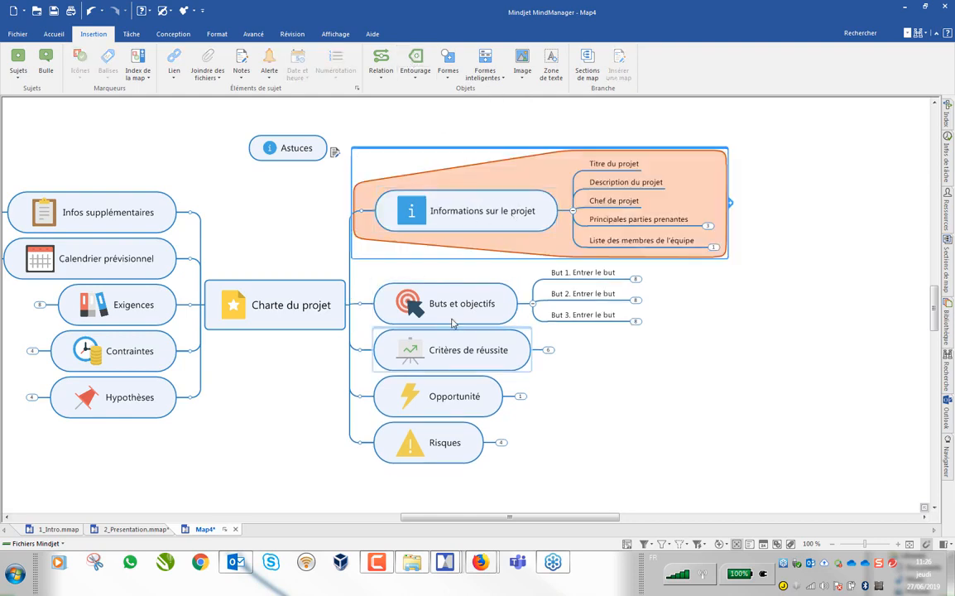
click(412, 303)
click(411, 55)
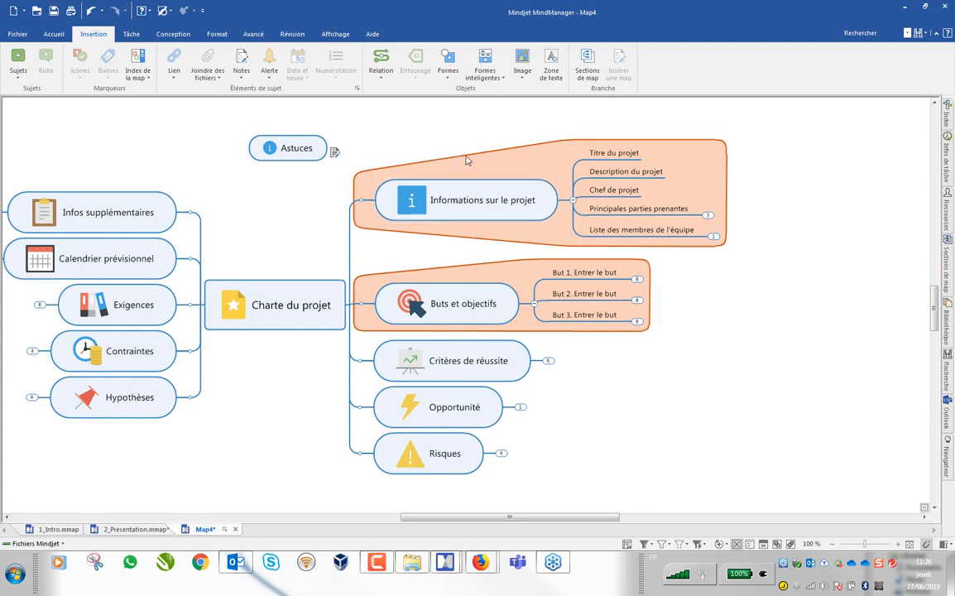
Step: Delete the boundaries around the "Informations sur le projet" and "Buts et objectifs" branches
click(421, 142)
right_click(421, 142)
mouse_move(541, 252)
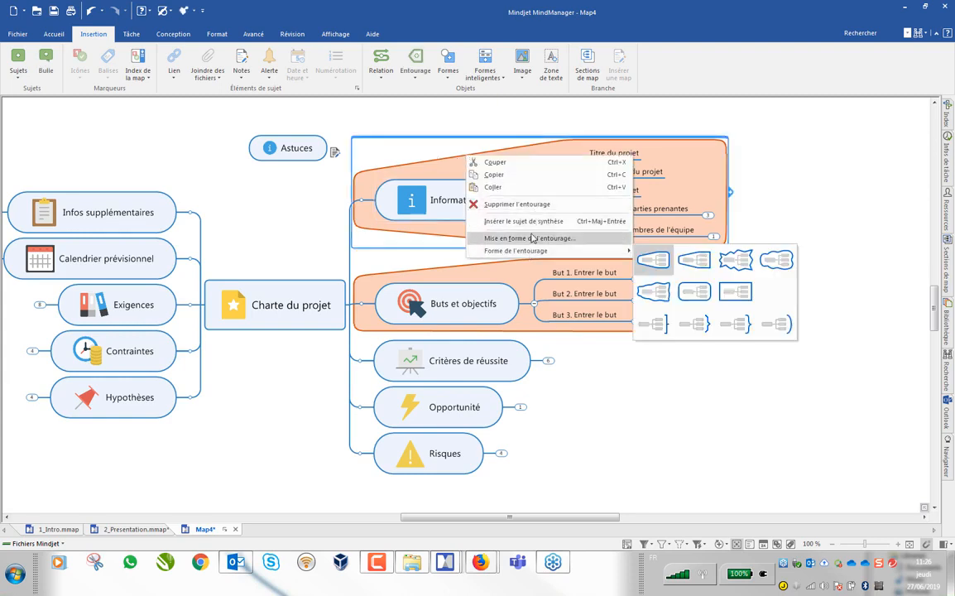
click(517, 204)
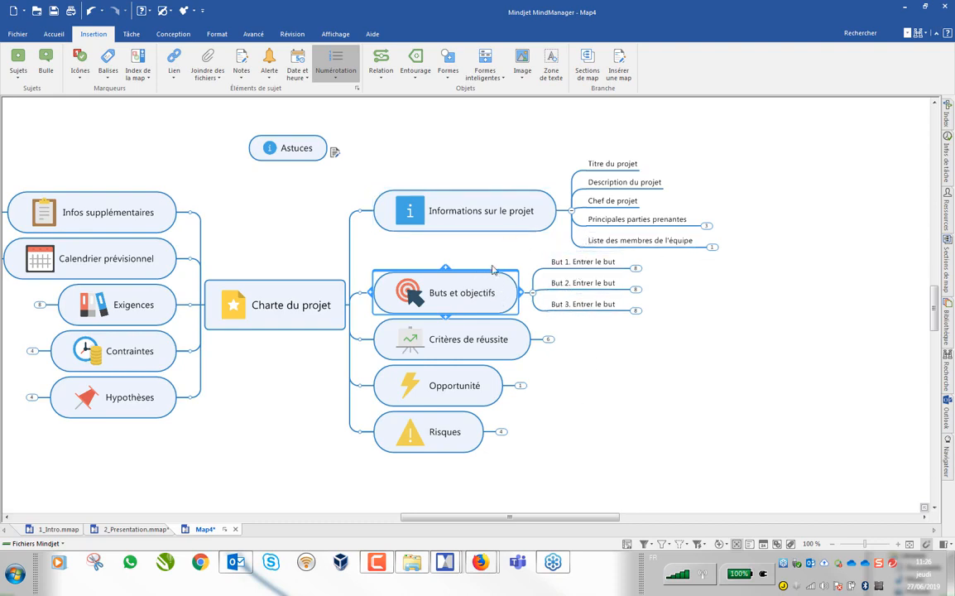
Step: Adjust the widths of the selected "Informations sur le projet" and "Buts et objectifs" topics to match, and clear the selection
click(487, 198)
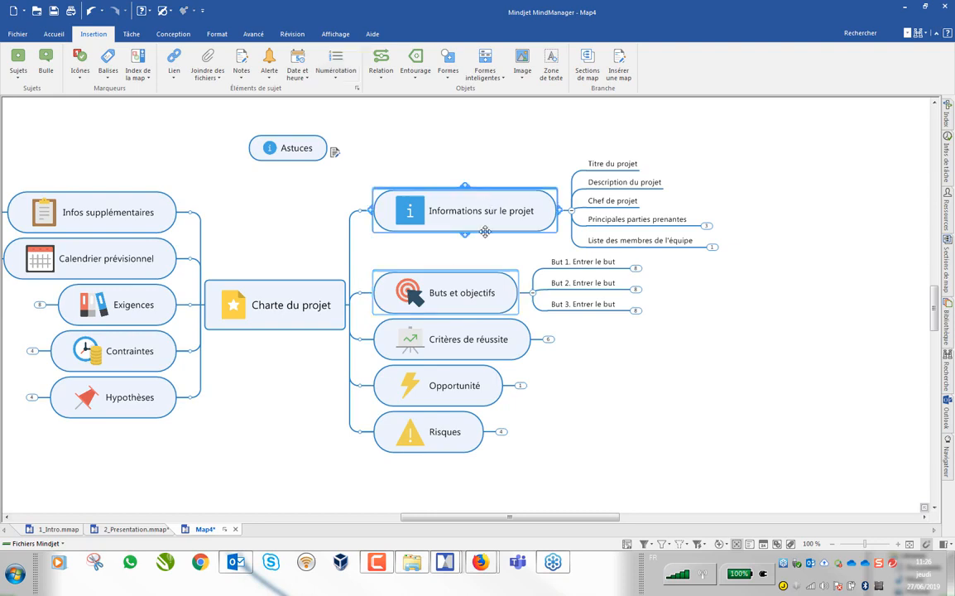
click(212, 34)
click(104, 76)
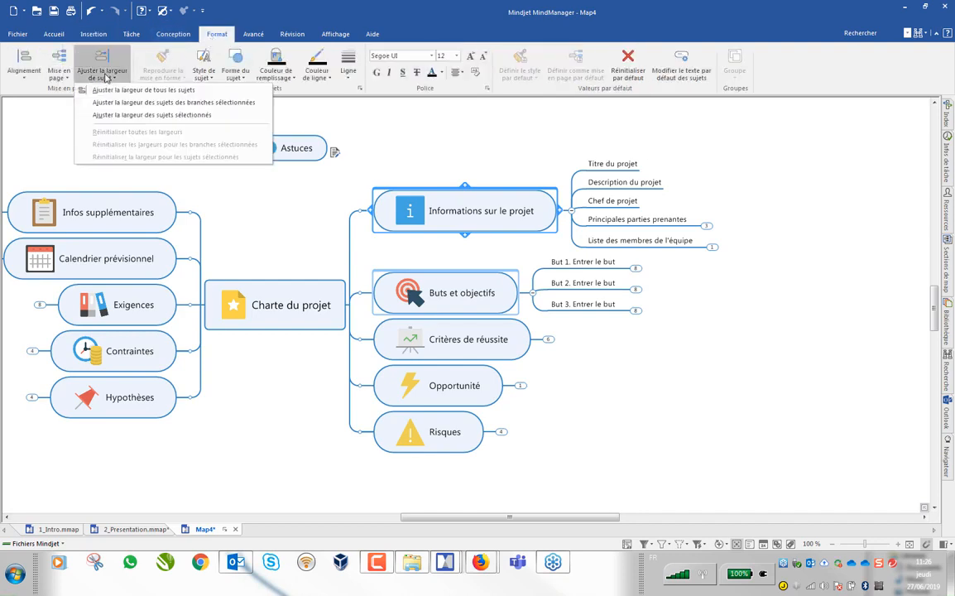
click(114, 114)
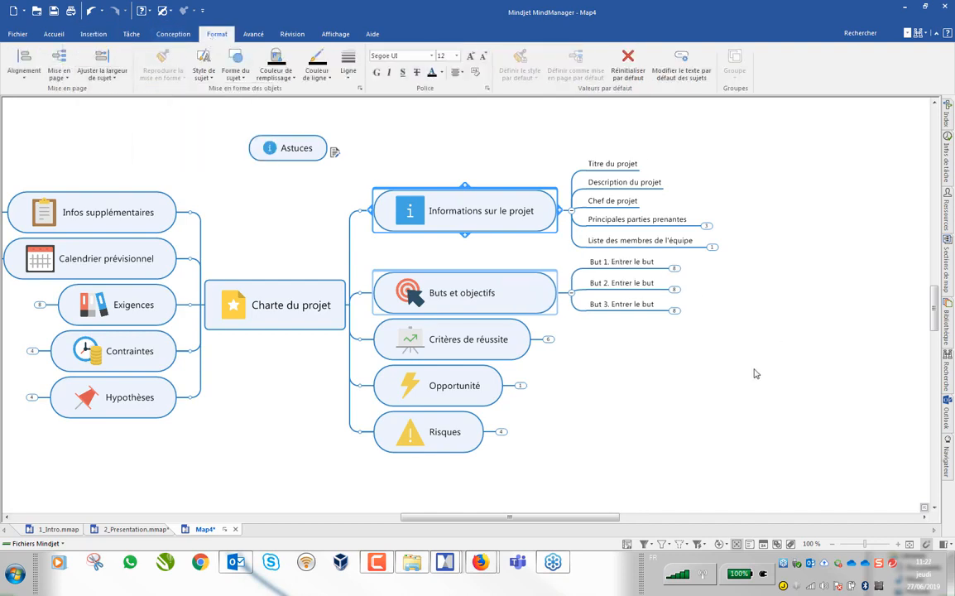
click(597, 409)
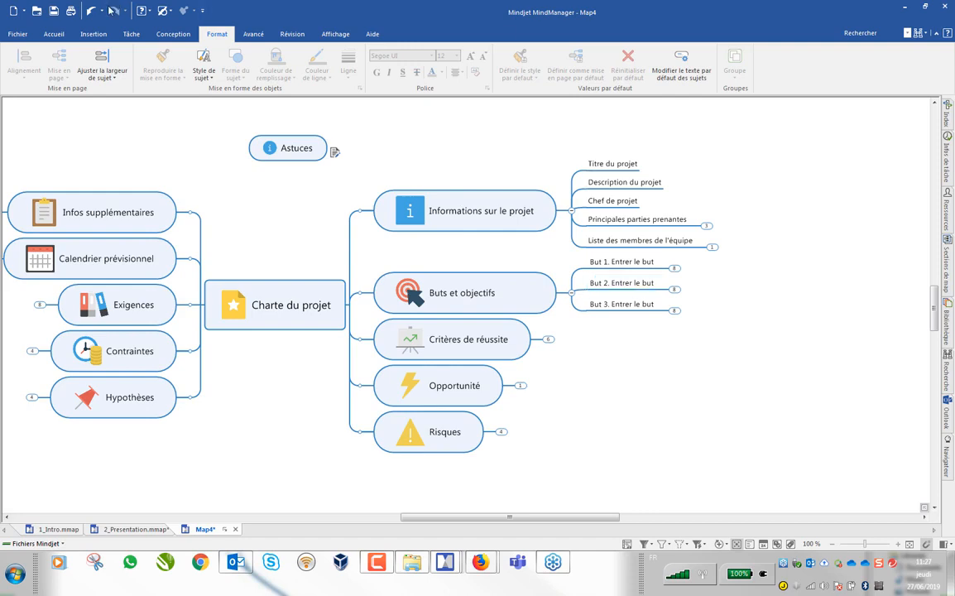
key(Return)
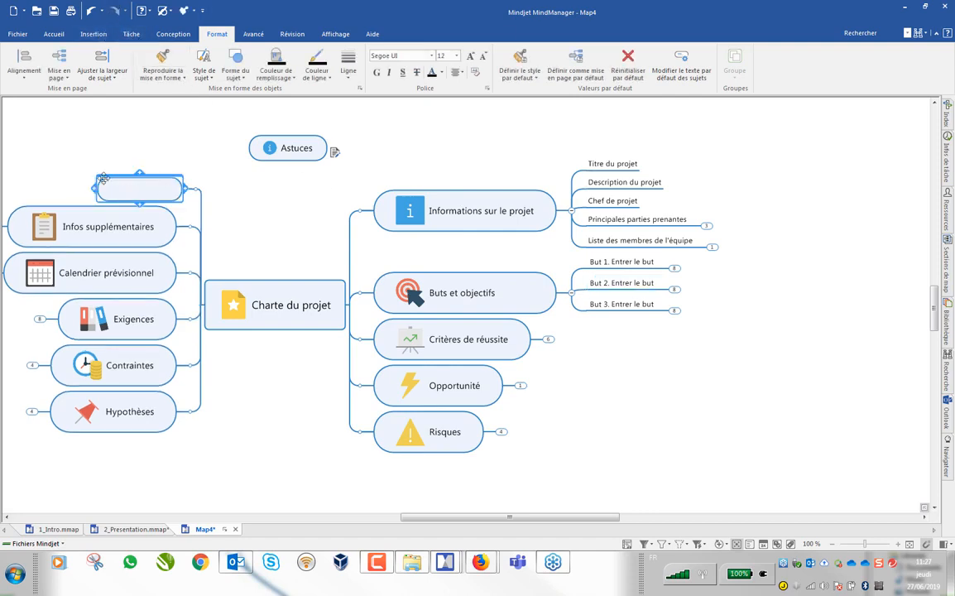
click(184, 149)
click(159, 189)
key(Delete)
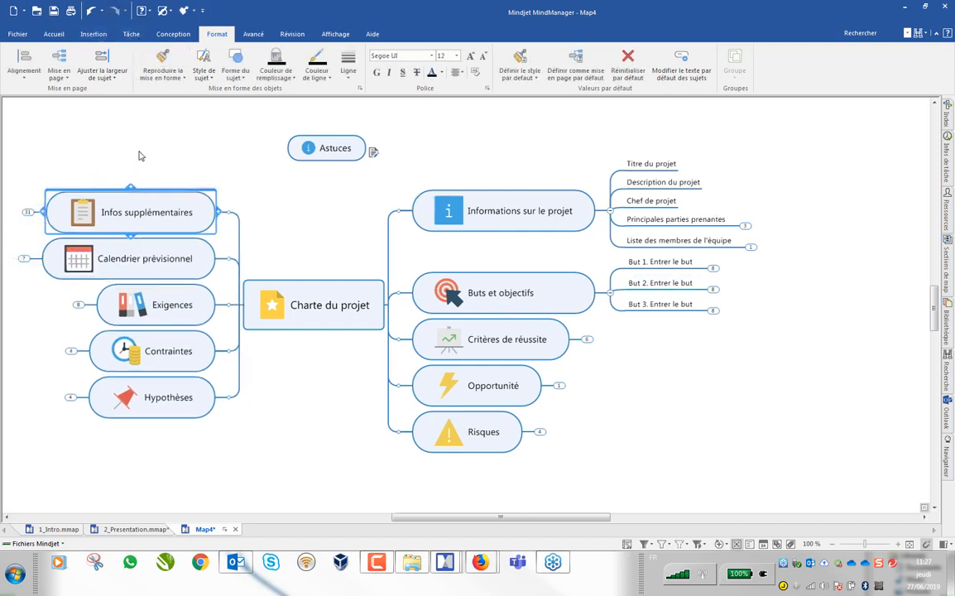
Step: Browse the available smart shapes and choose the rounded rectangle as the background shape to insert on the project charter map
click(92, 34)
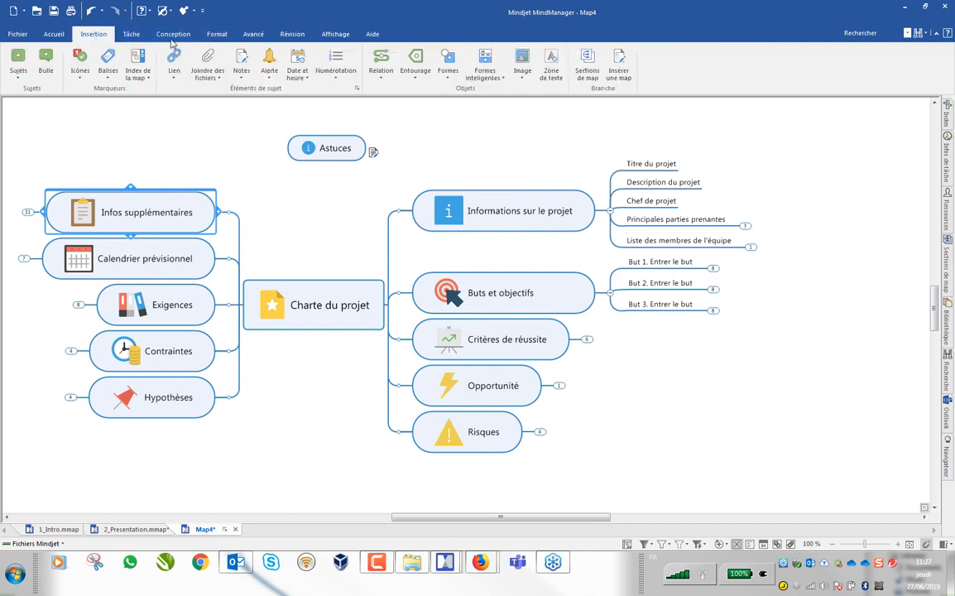
click(485, 71)
mouse_move(521, 101)
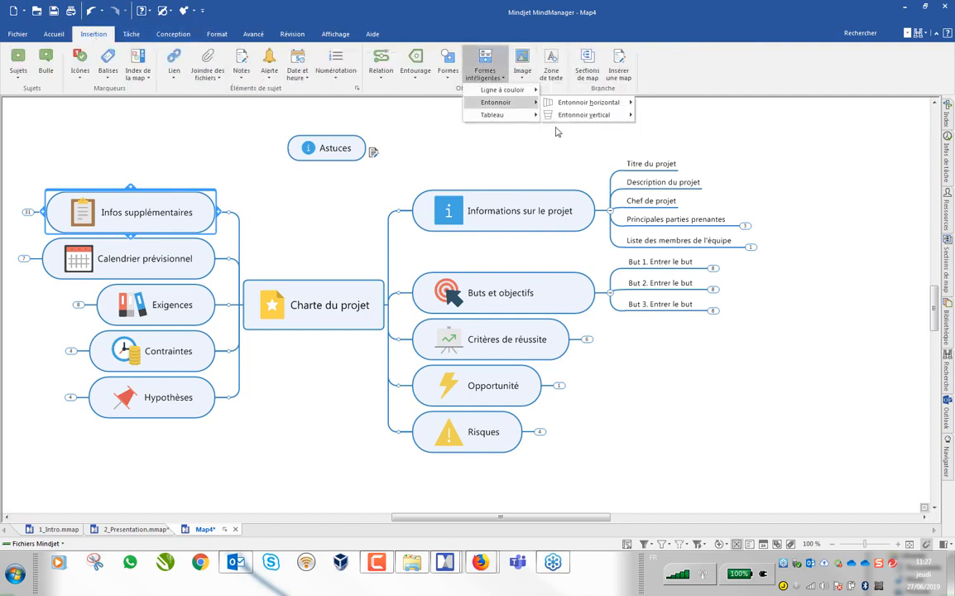
click(449, 74)
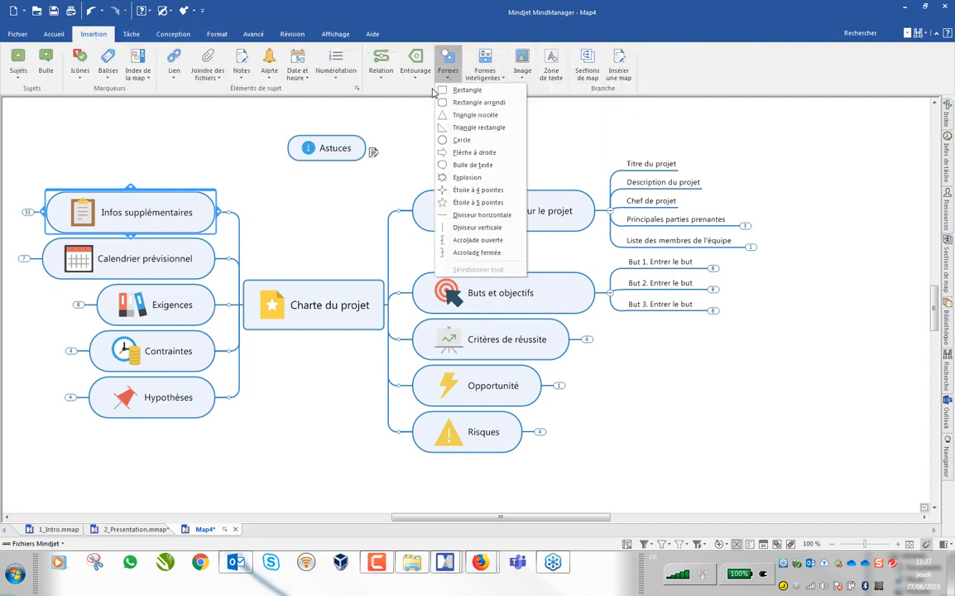
click(458, 103)
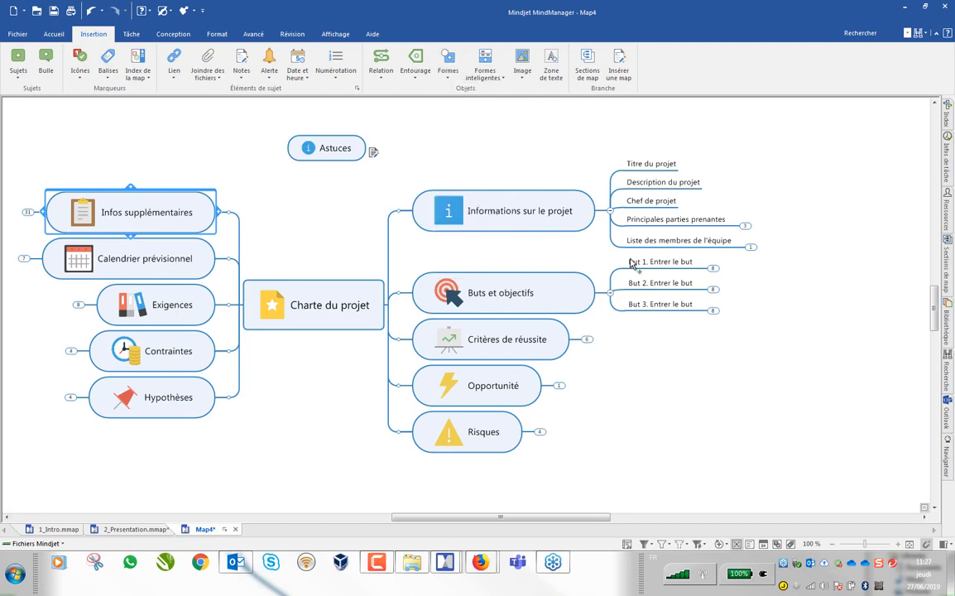
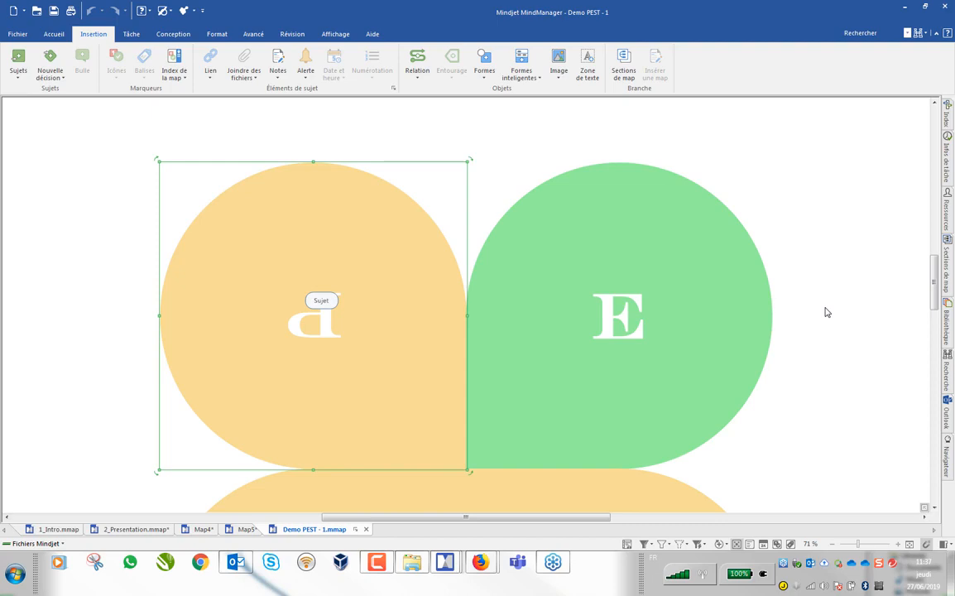
Step: Select the green E group in the PEST map and list the objects of its "Economique" group in the map index
click(522, 247)
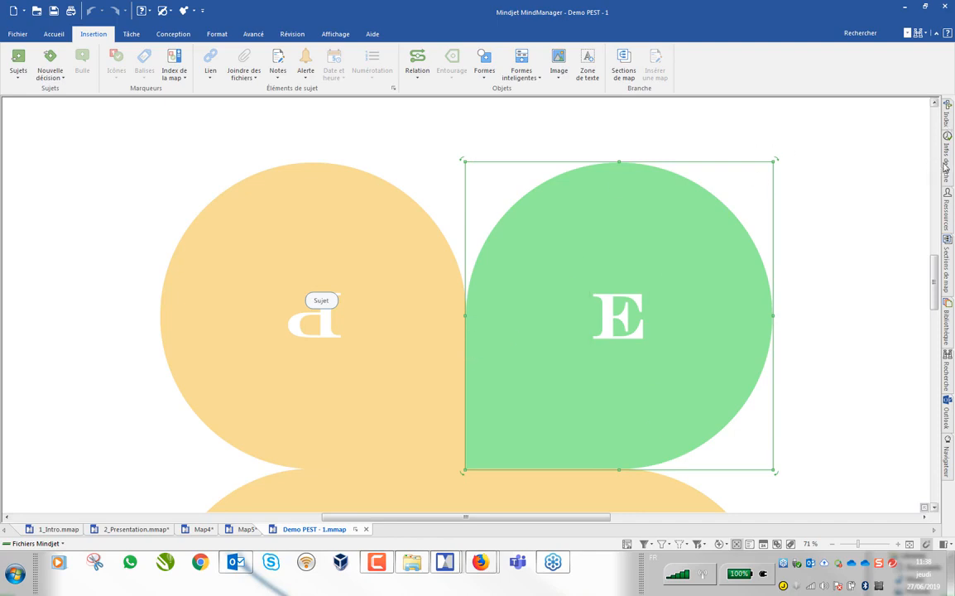
click(946, 113)
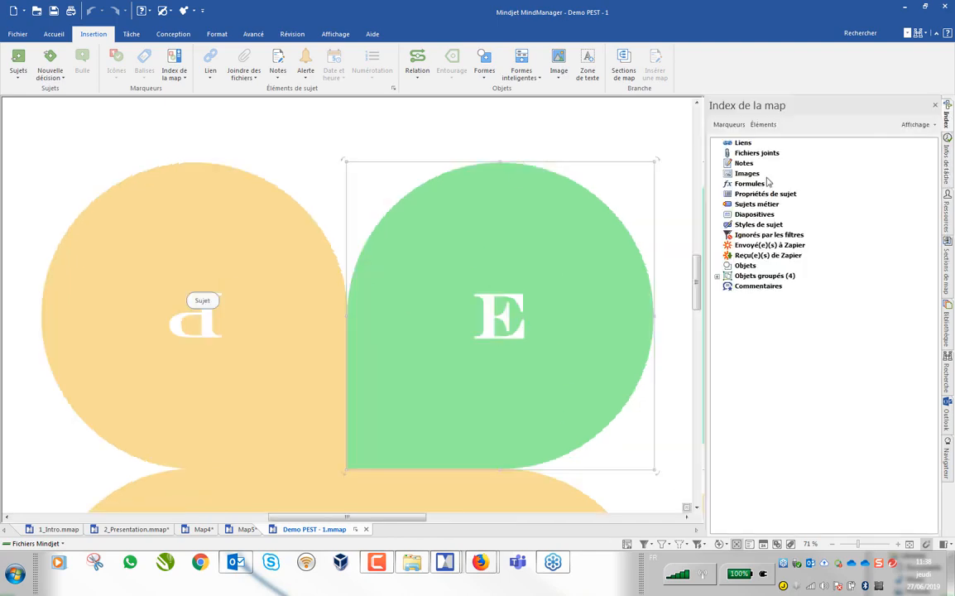
click(718, 276)
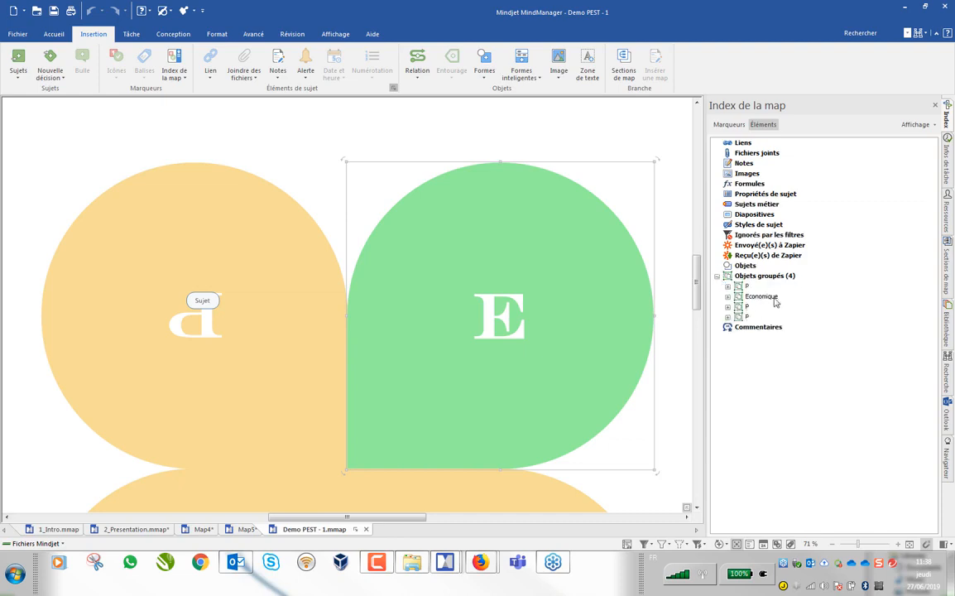
click(727, 297)
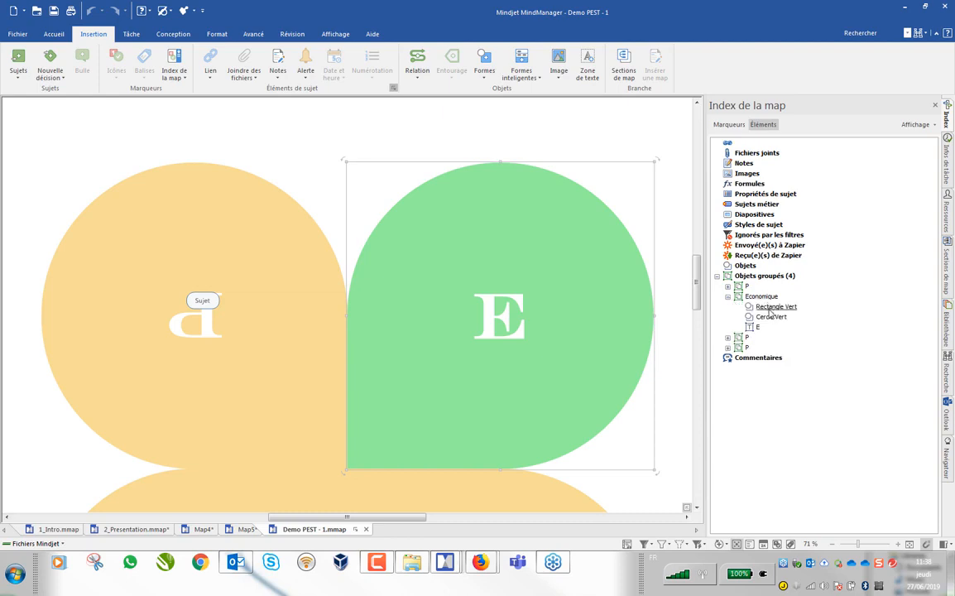
Step: Locate the "Rectangle Vert" and "Cercle Vert" objects on the map from the index, and clear the selection
click(770, 308)
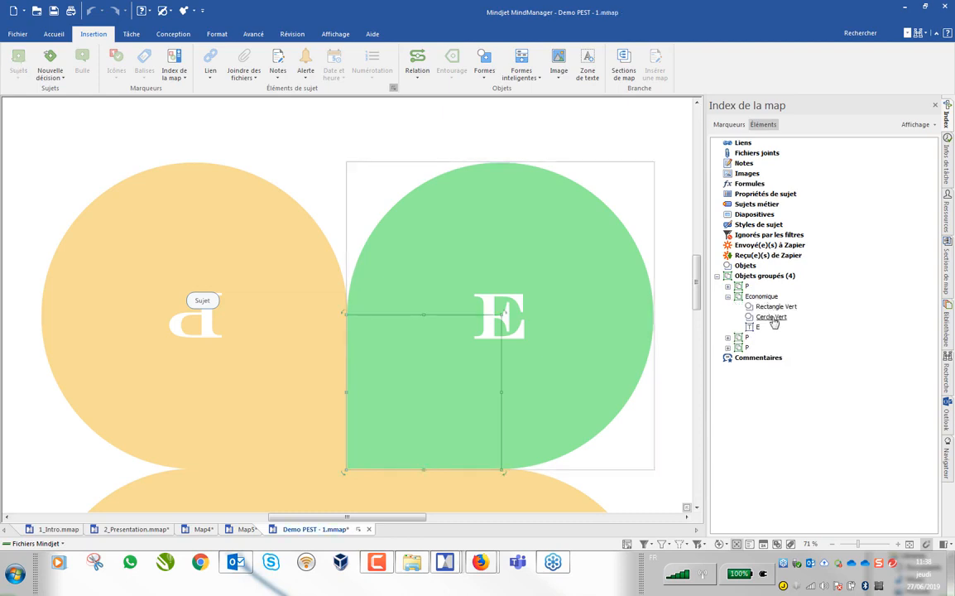
click(773, 320)
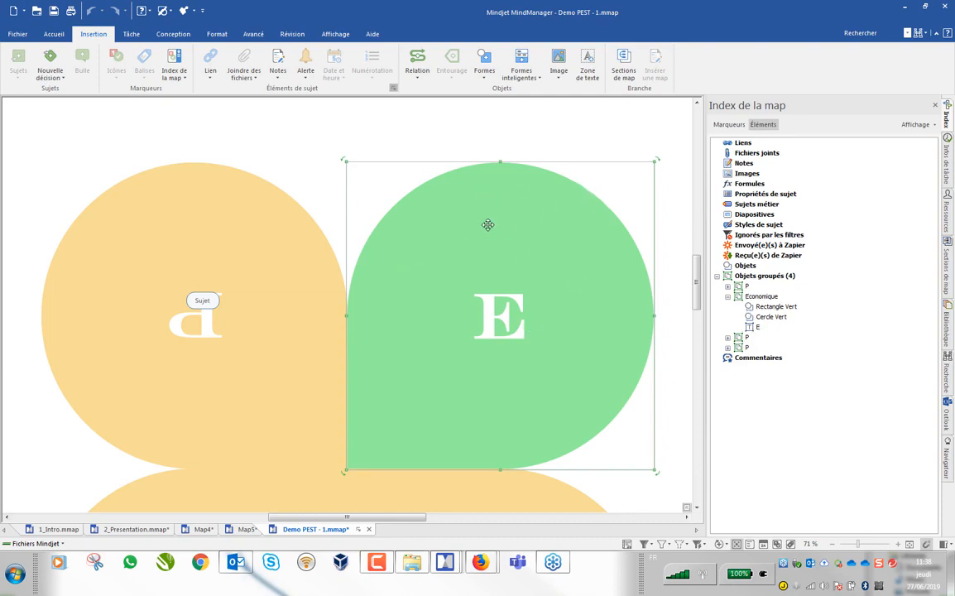
click(486, 135)
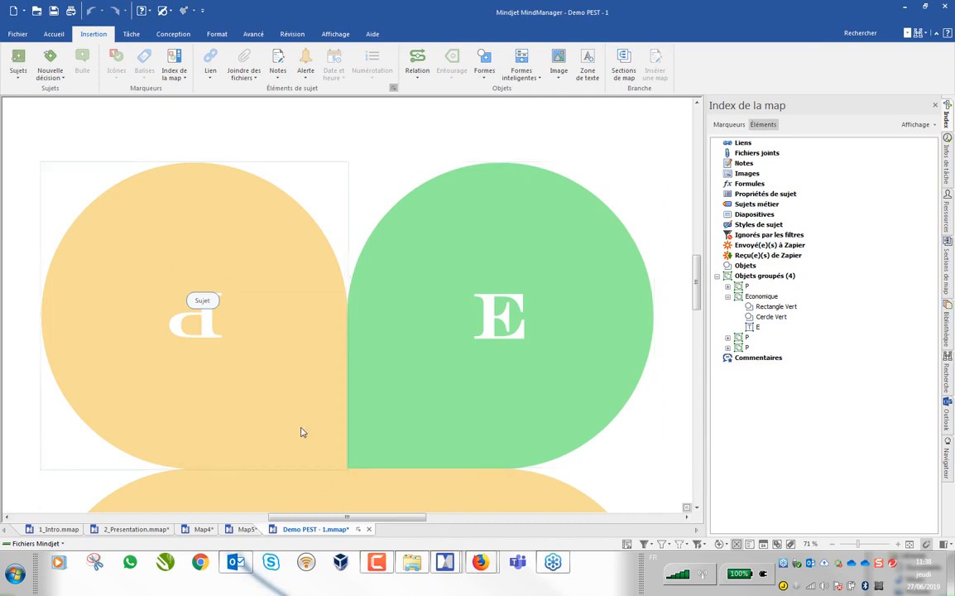
Step: Select the lower-left P group, list the objects of the lower-right P group in the map index, and locate its letter P
scroll(301, 431, down, 2)
scroll(324, 373, down, 1)
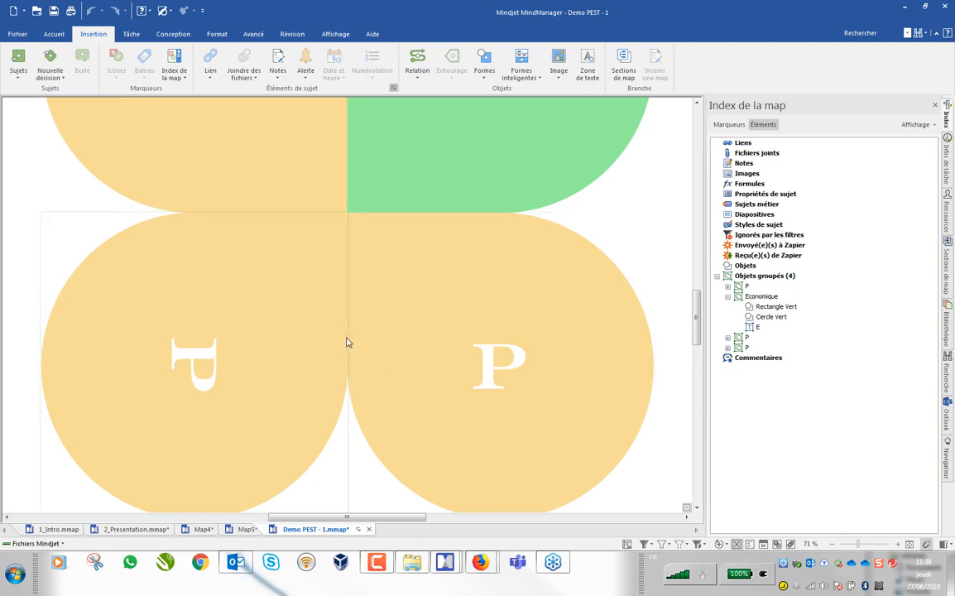
click(189, 357)
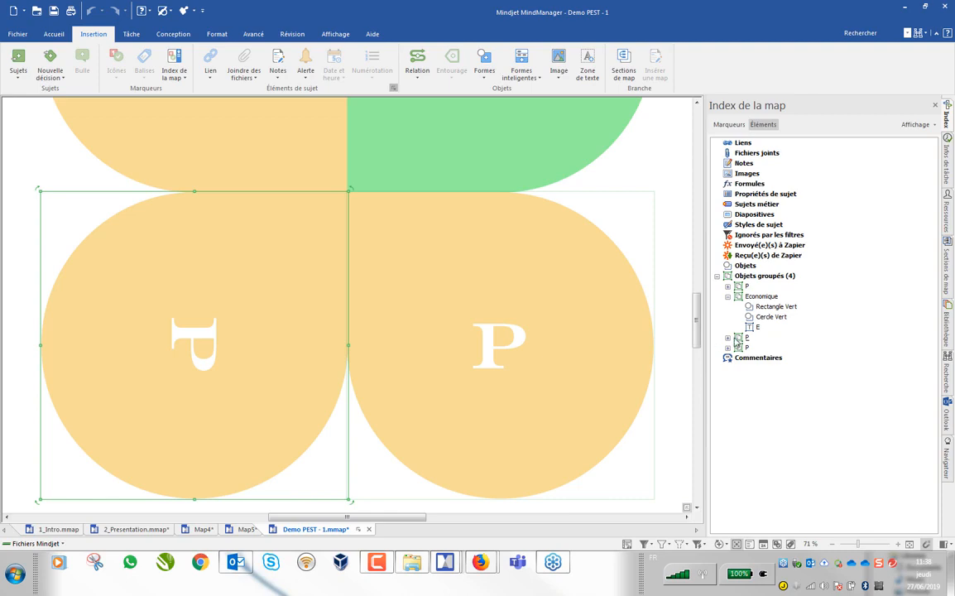
click(727, 338)
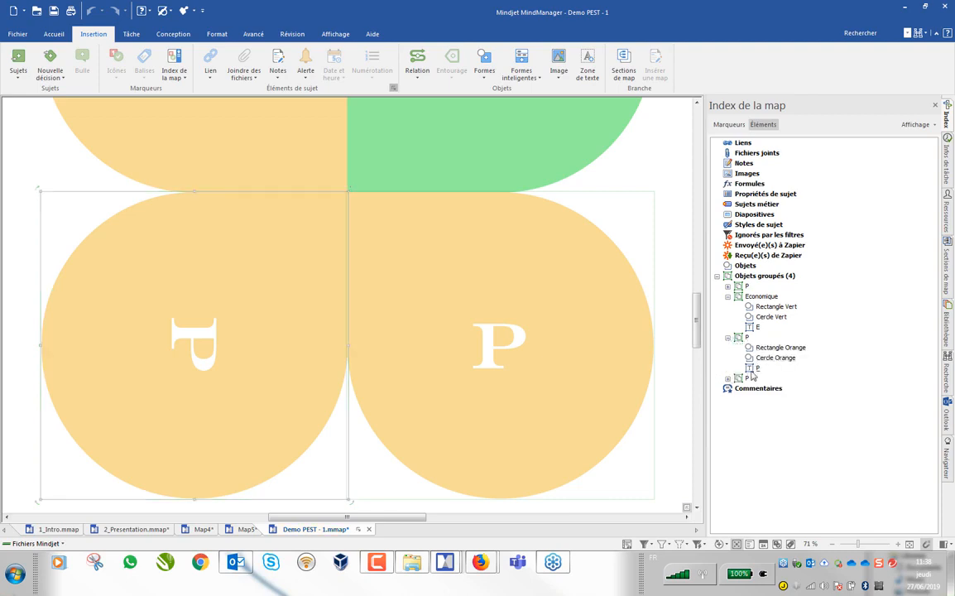
click(757, 369)
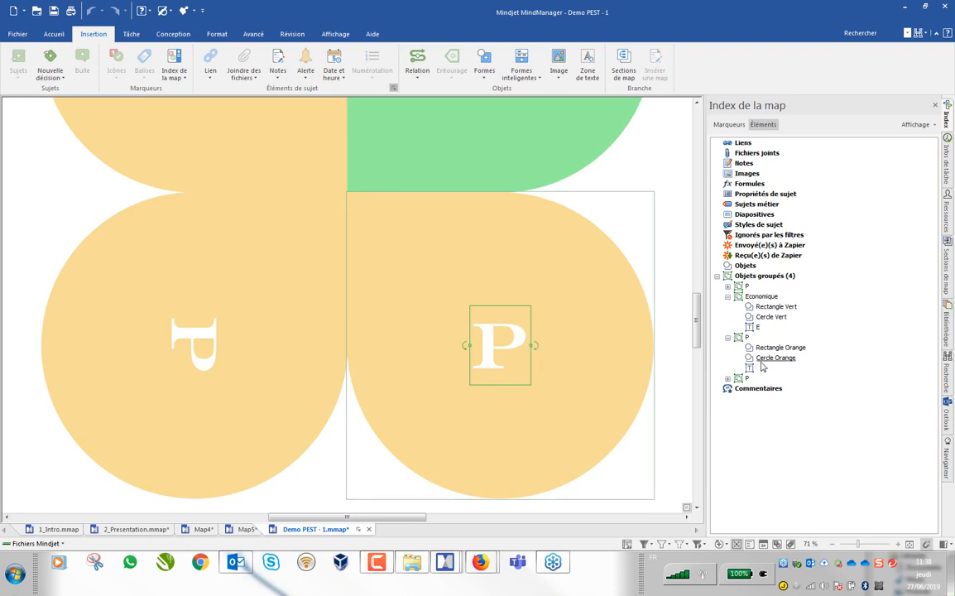
Step: Locate the letter P of the upper-left orange group from the map index and rotate it clockwise by 45° twice
click(729, 287)
click(754, 317)
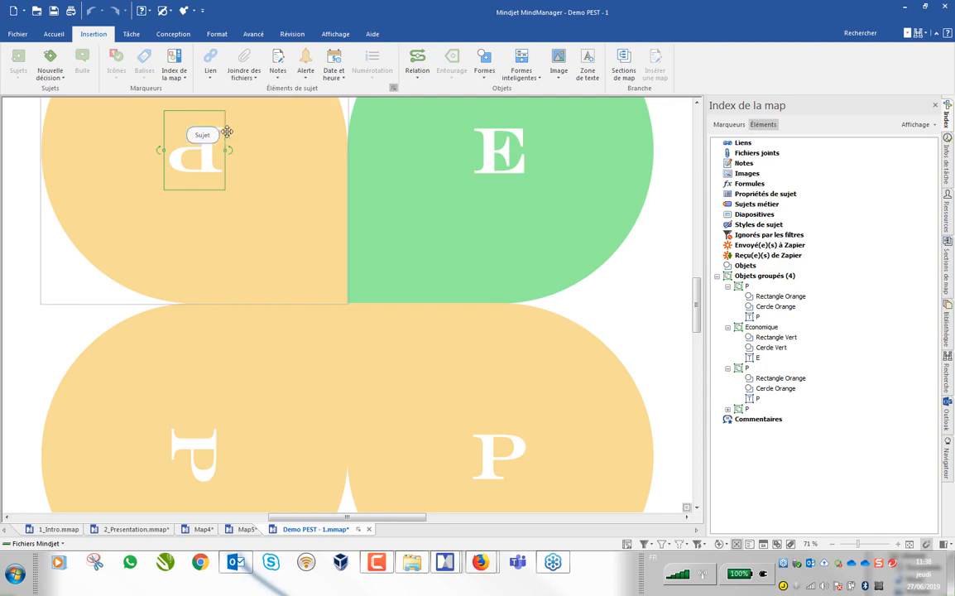
right_click(223, 122)
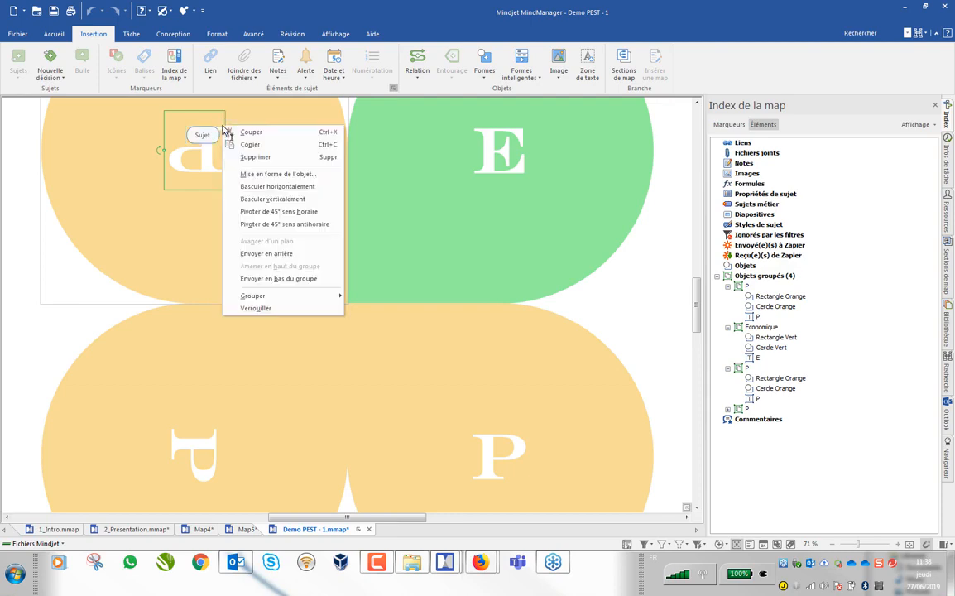
click(284, 212)
right_click(235, 153)
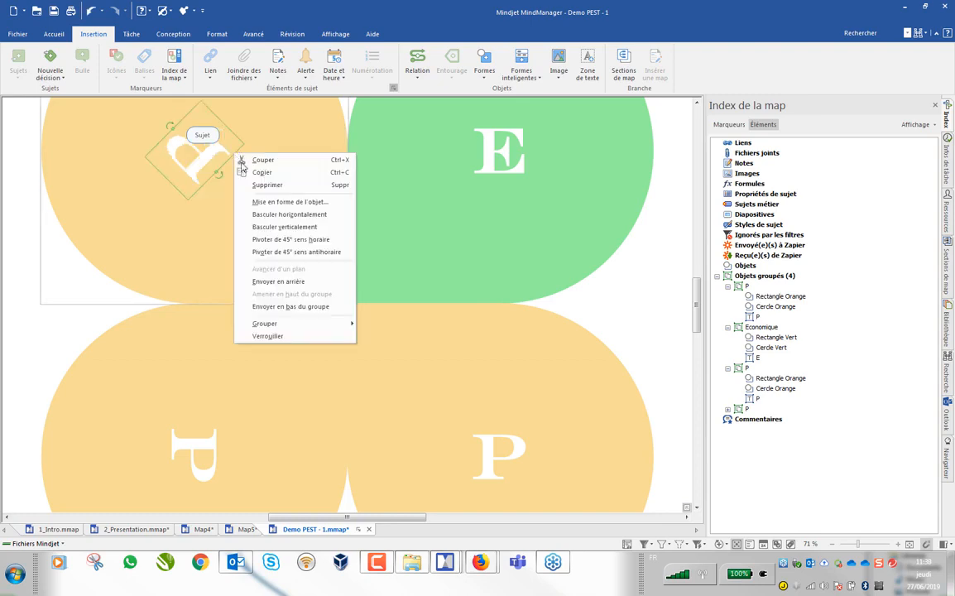
click(285, 227)
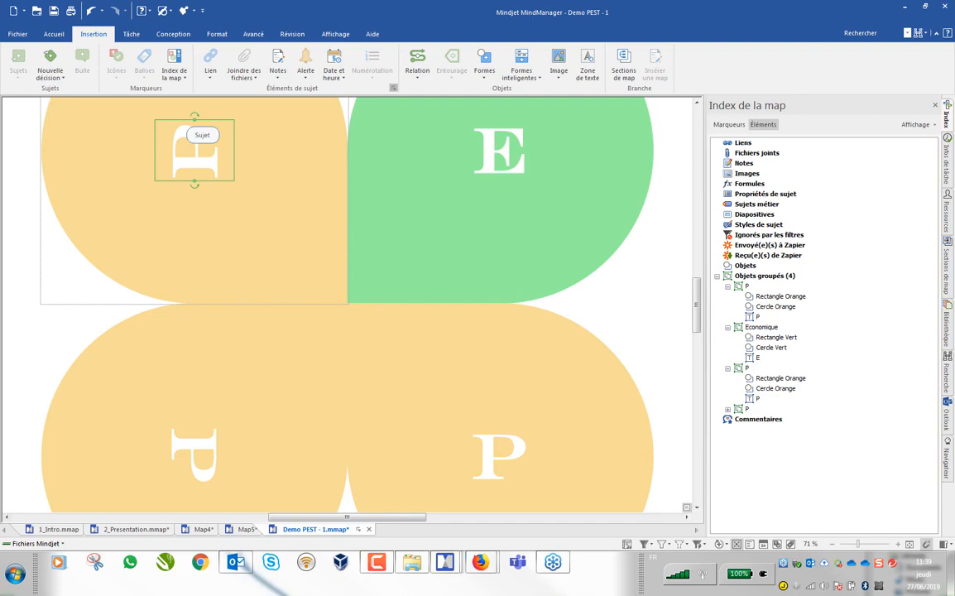
Step: Open the "Demo PEST - 2.mmap" map and hide the map index to view all four coloured groups
key(alt+Tab)
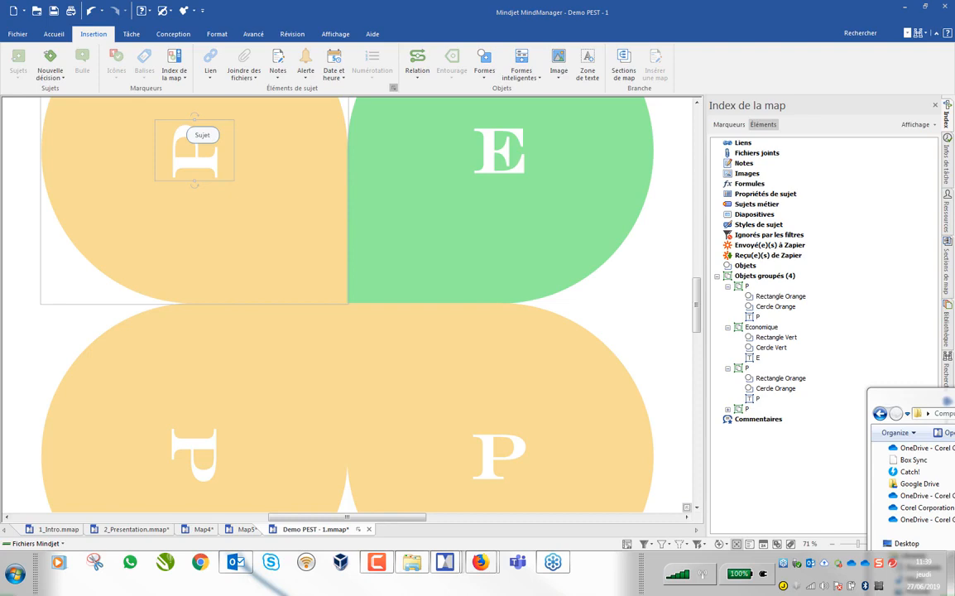
double_click(952, 496)
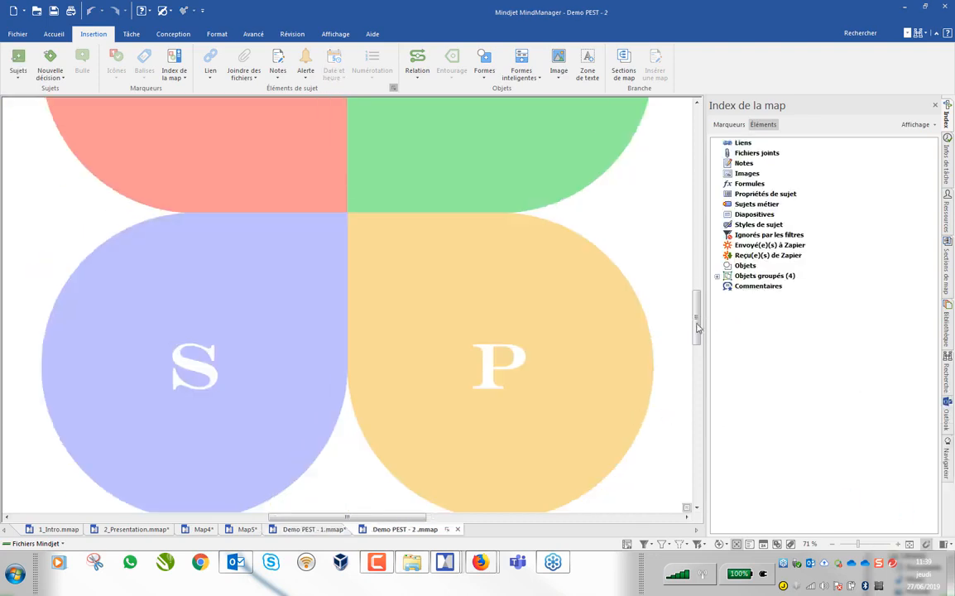
mouse_move(697, 312)
mouse_down()
mouse_move(705, 283)
mouse_move(704, 298)
mouse_up()
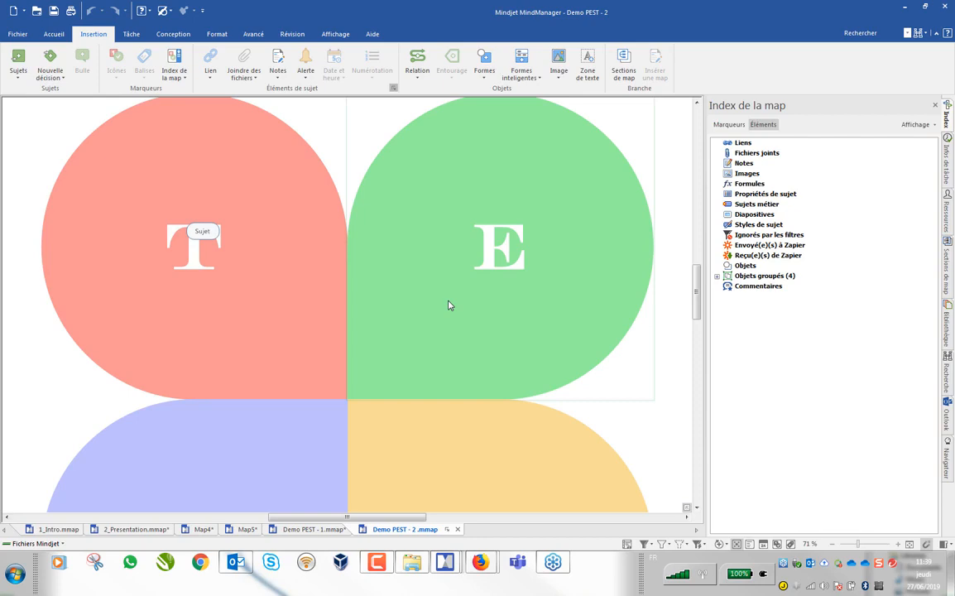
click(935, 105)
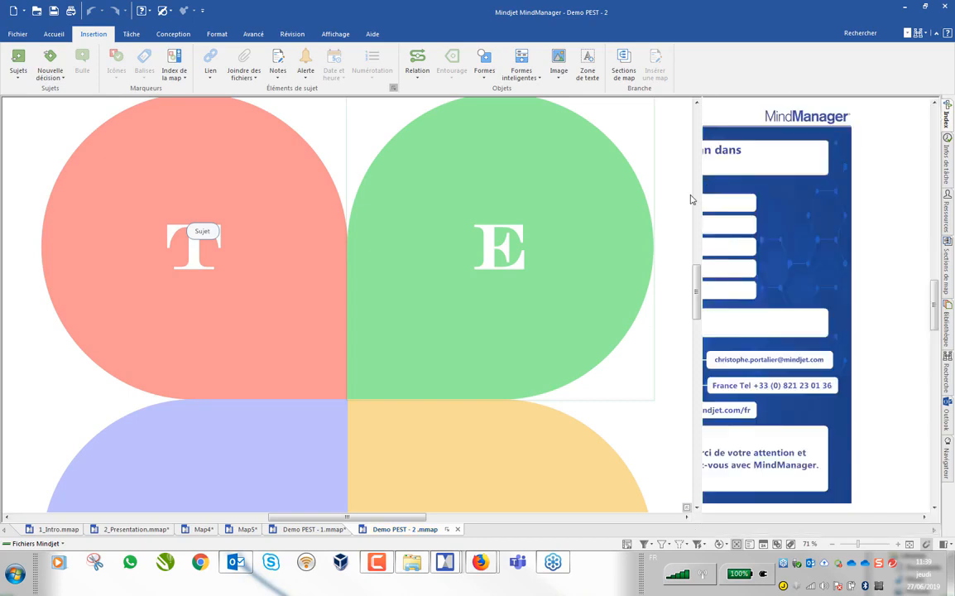
scroll(829, 304, down, 3)
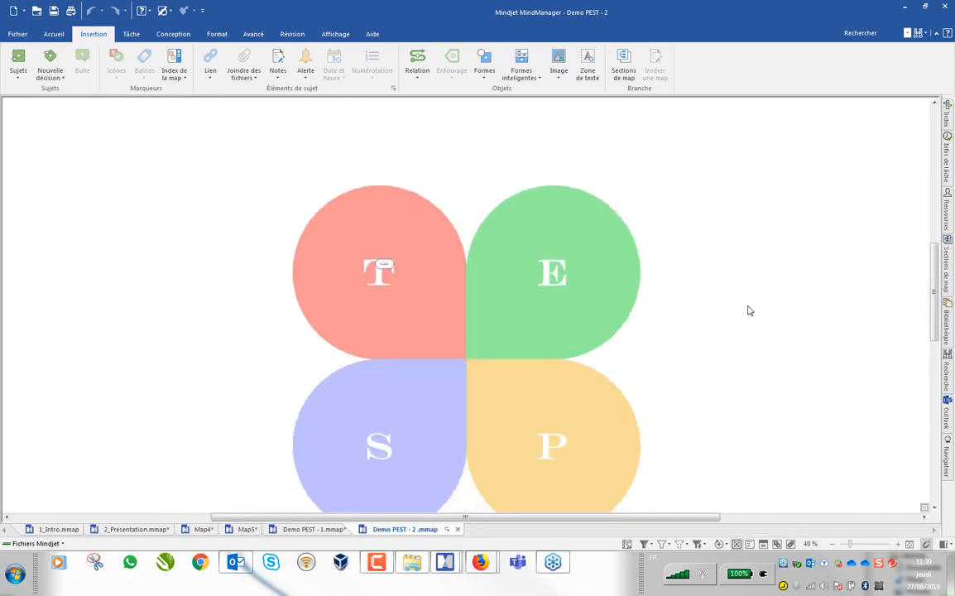
scroll(744, 312, down, 2)
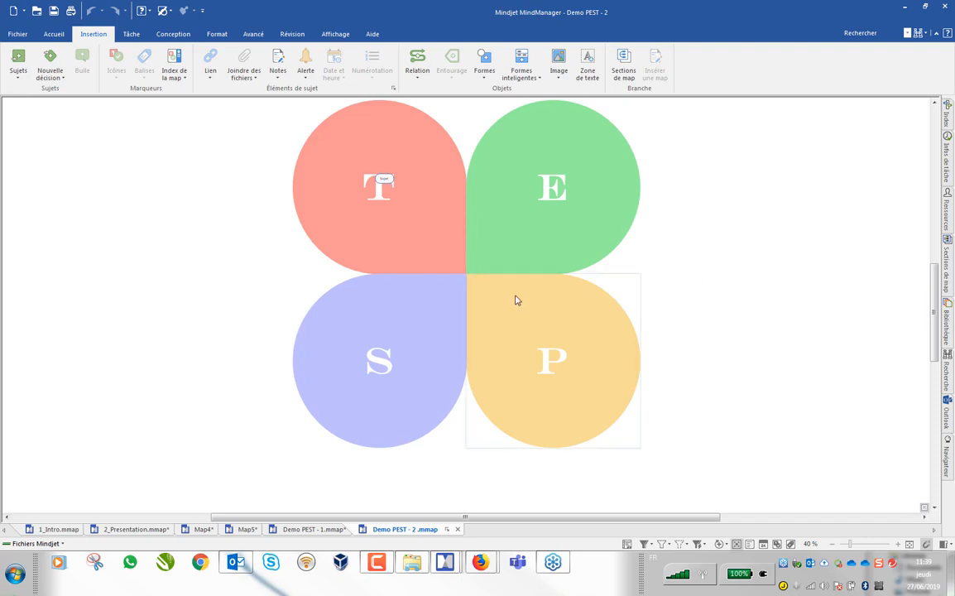
Step: Try moving the orange P group out of the matrix and rotating it as a single unit, and undo both changes
click(591, 278)
drag(592, 275, 829, 328)
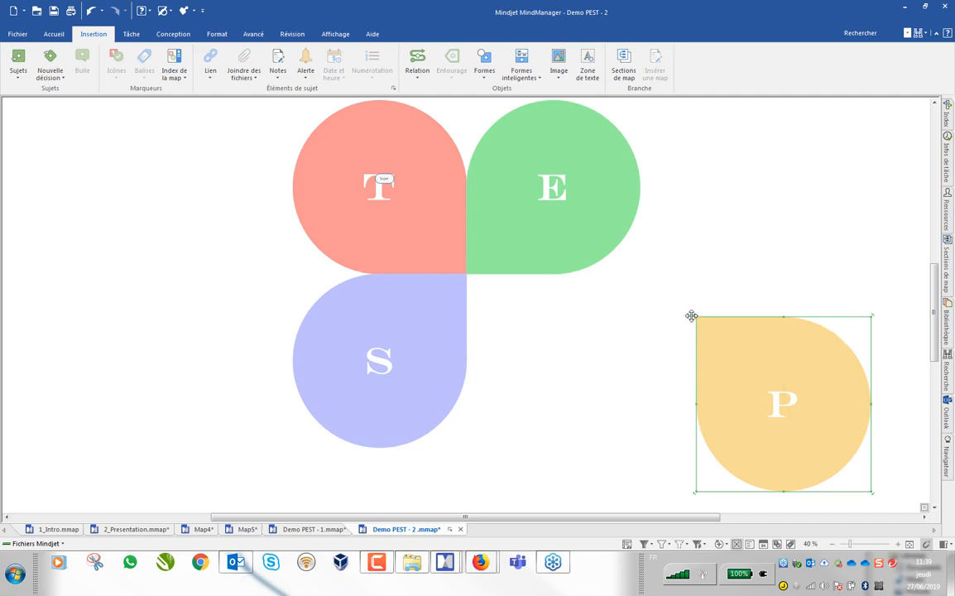
drag(692, 316, 686, 398)
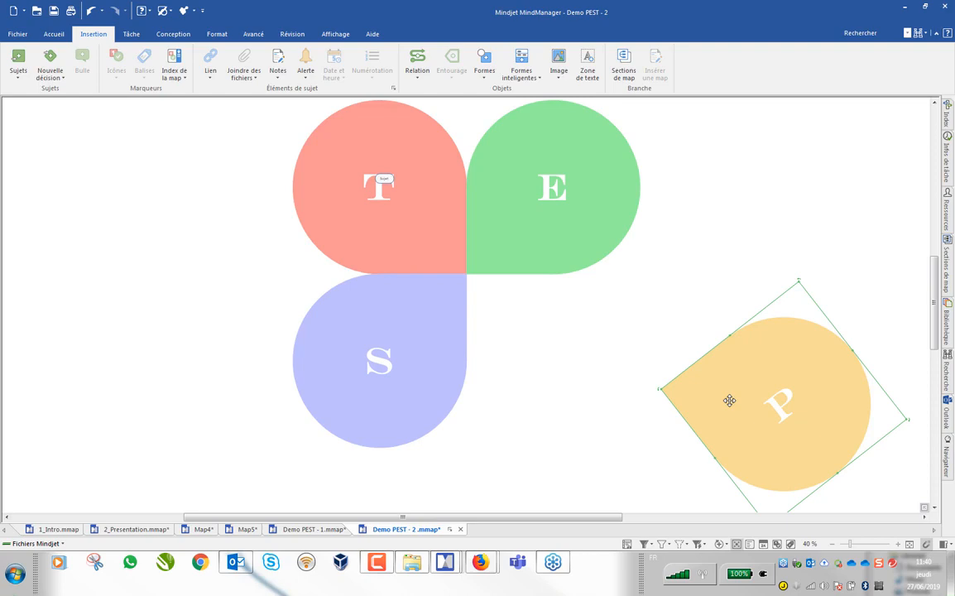
key(ctrl+z)
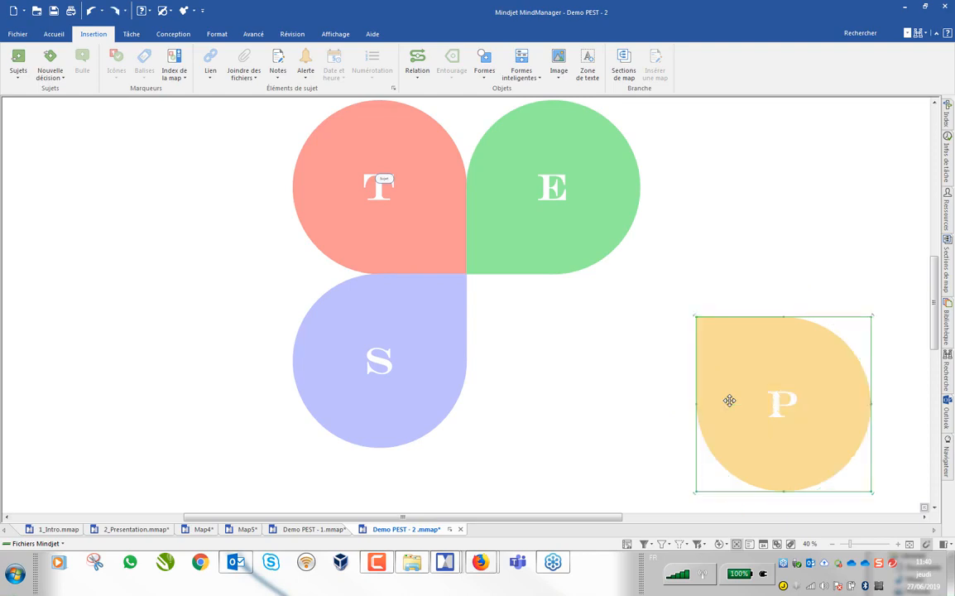
drag(729, 401, 499, 356)
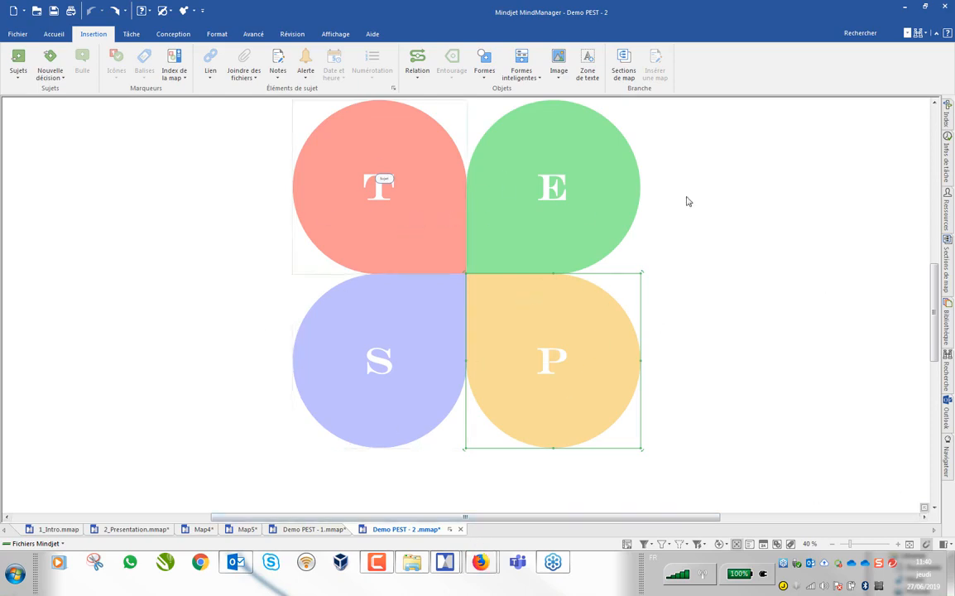
Step: Rename the T group as "Technologique" in the map index and list its objects
click(949, 119)
click(717, 276)
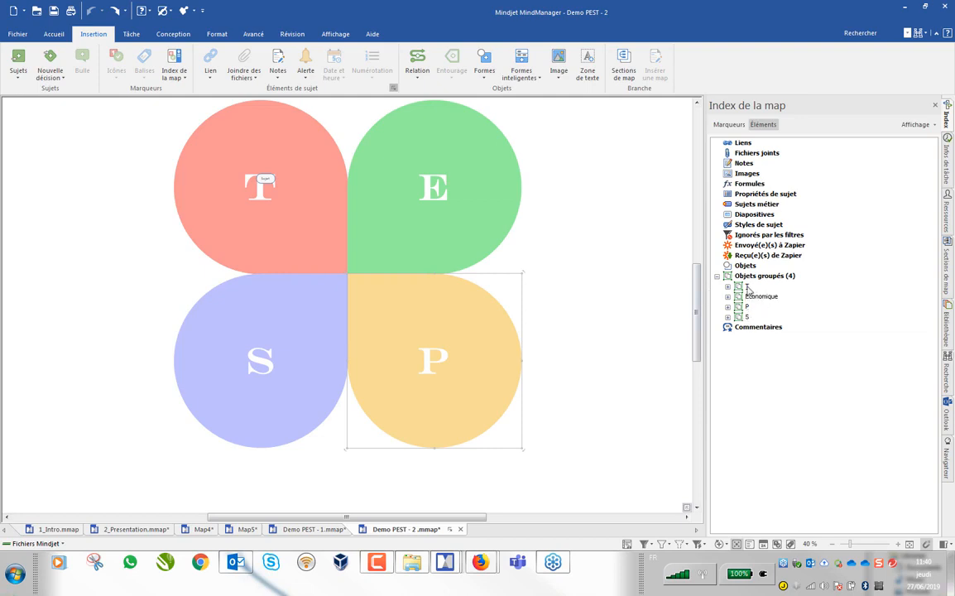
right_click(747, 288)
click(753, 294)
text(Technologique)
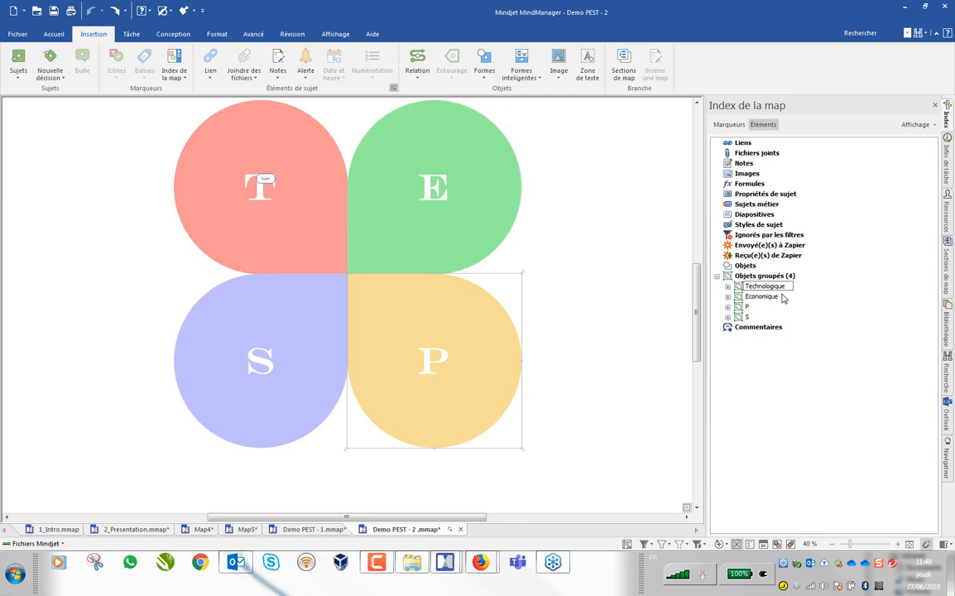
key(Return)
double_click(784, 288)
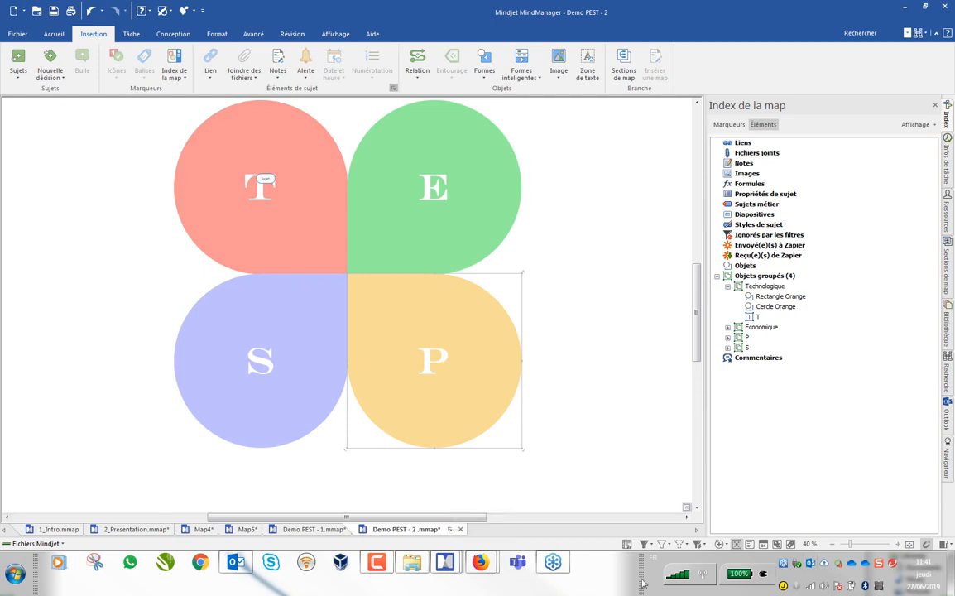
Step: Open the "Demo PEST - 3 SmartRules" map and add a floating topic on the green E area
double_click(952, 463)
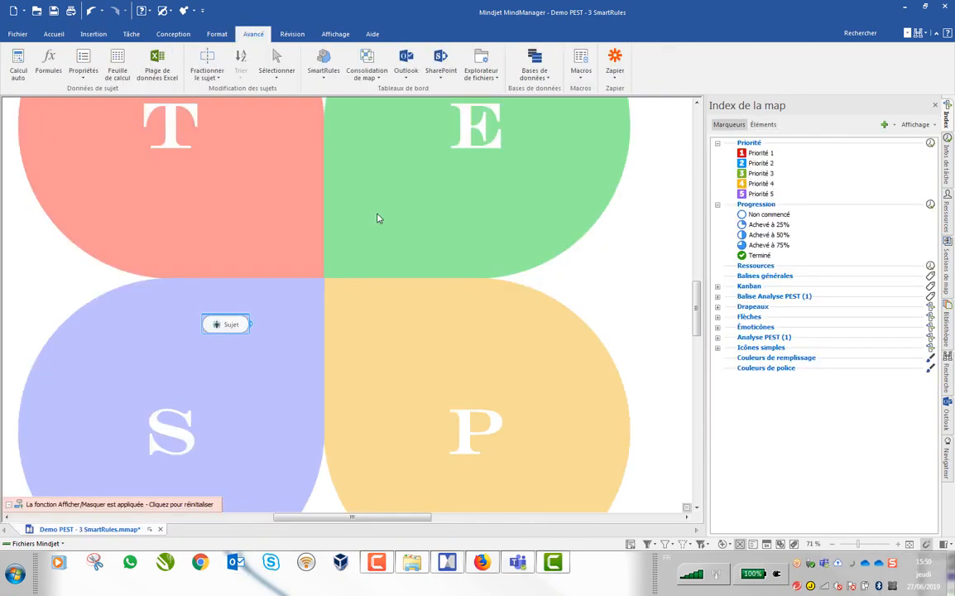
double_click(377, 217)
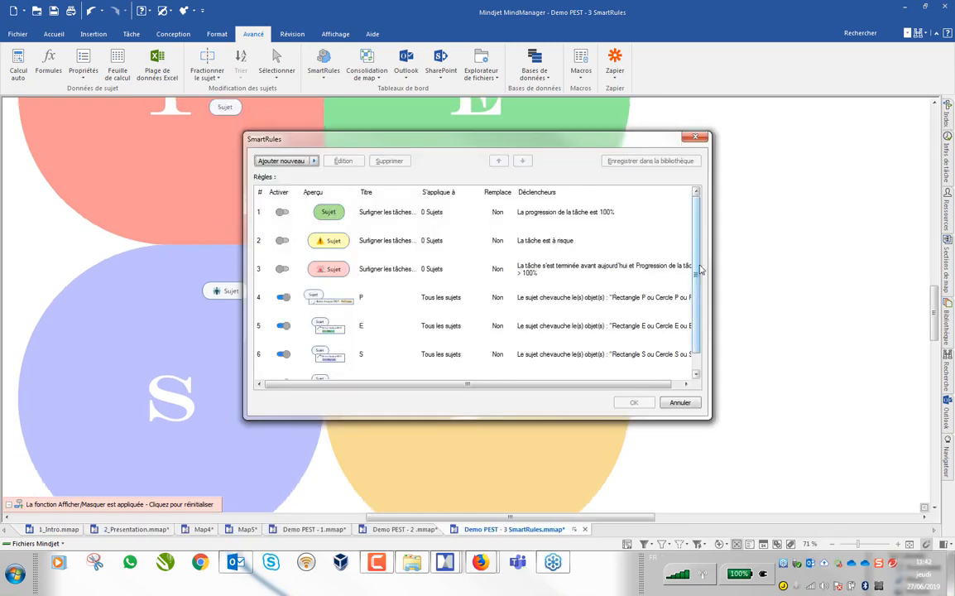
Step: Examine the SmartRule titled S, including its trigger objects and effects, and close the SmartRules dialogs without changing anything
scroll(696, 309, down, 1)
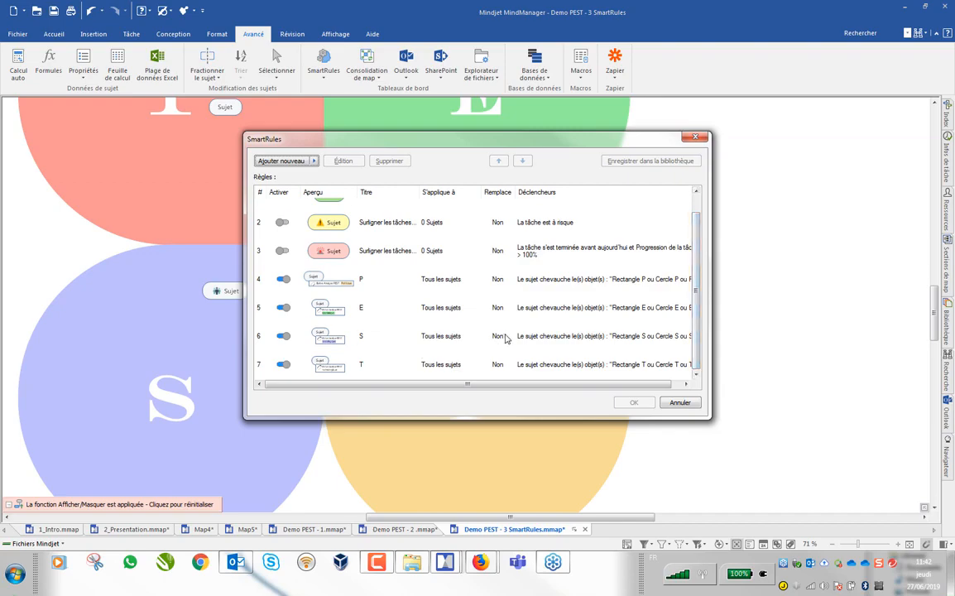
click(326, 335)
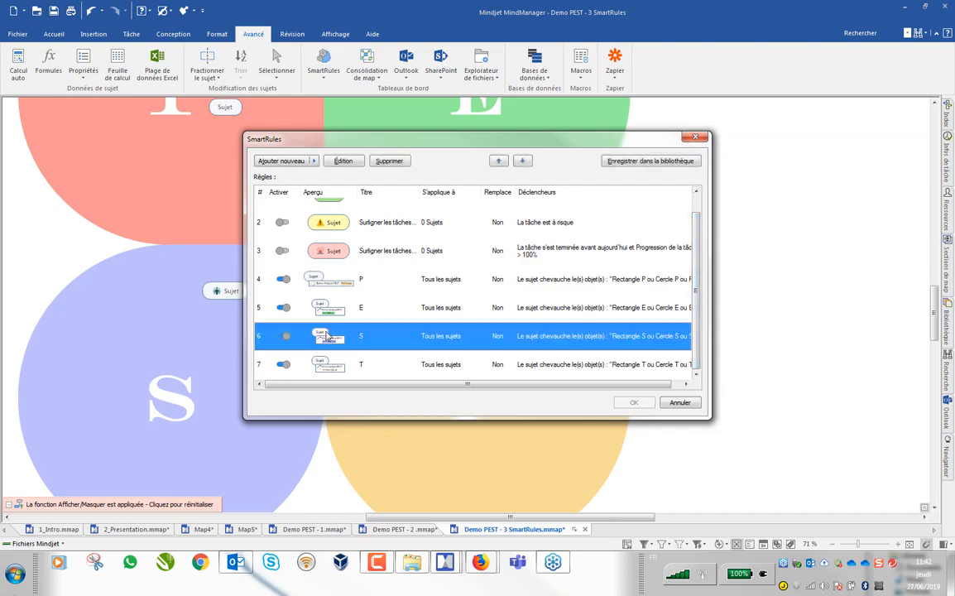
double_click(325, 335)
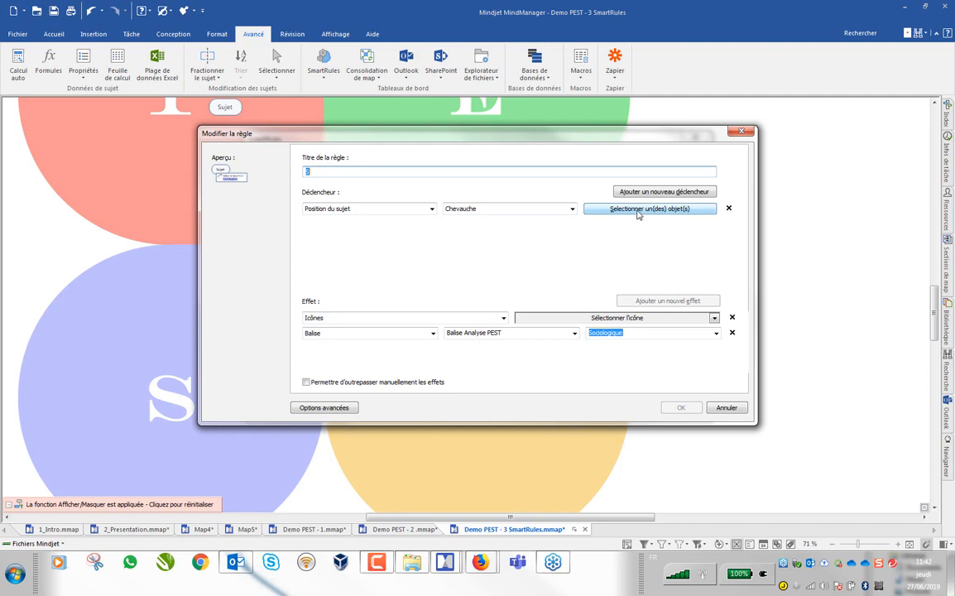
click(638, 212)
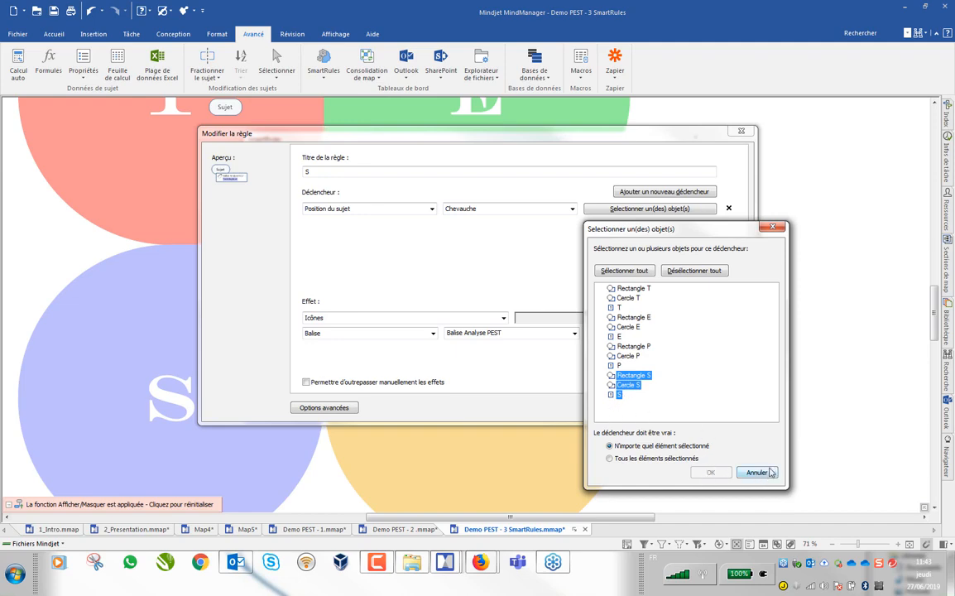
click(709, 473)
click(747, 131)
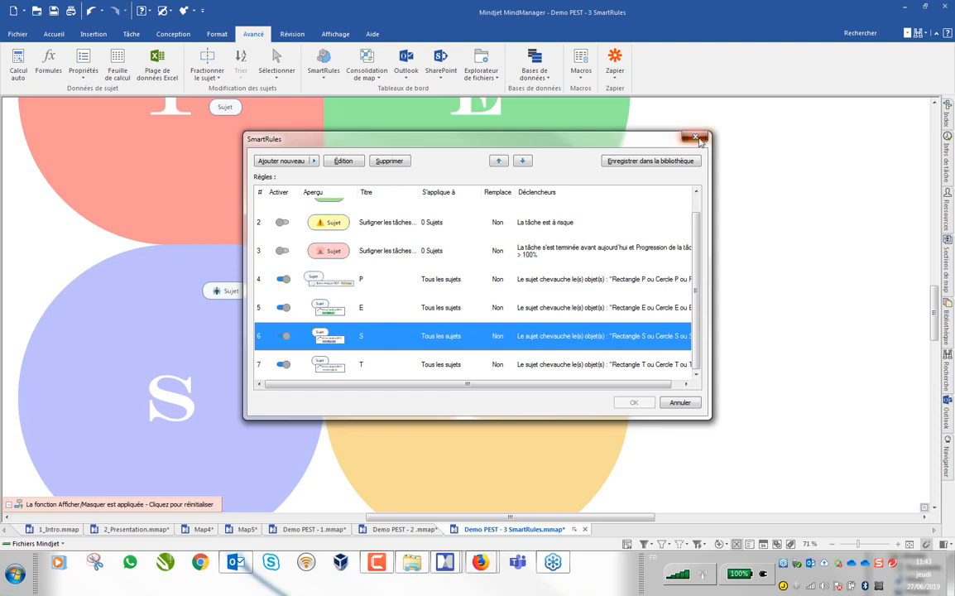
click(696, 138)
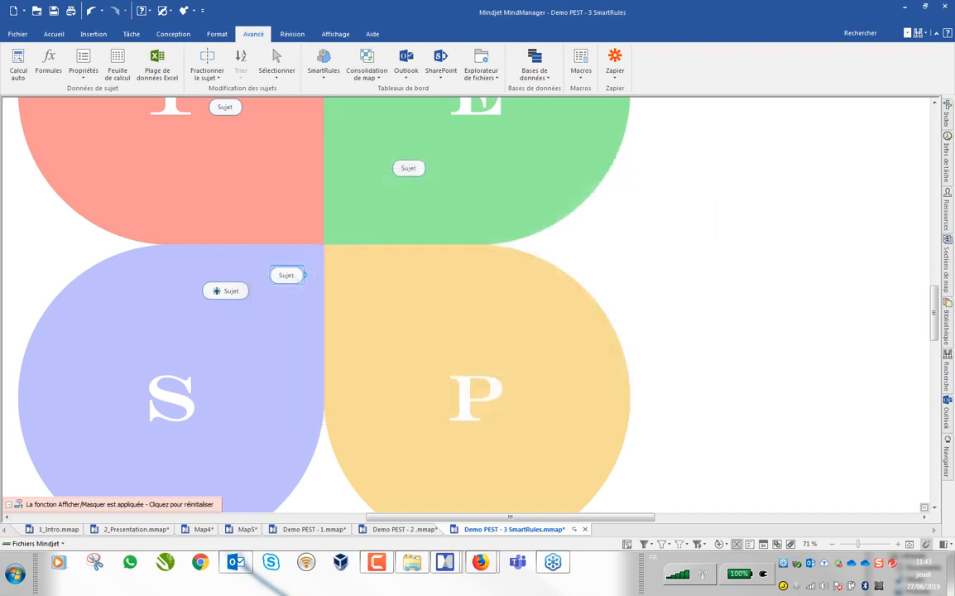
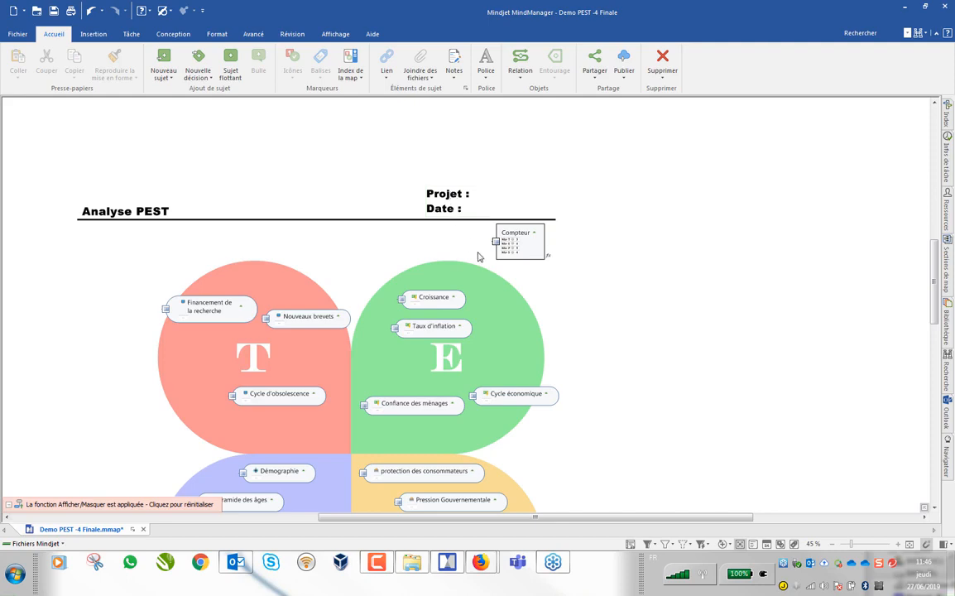
Step: Clear the topics from the four coloured areas of the "Demo PEST -4 Finale" map, keeping the "Compteur" topic
scroll(556, 276, down, 2)
scroll(561, 277, up, 1)
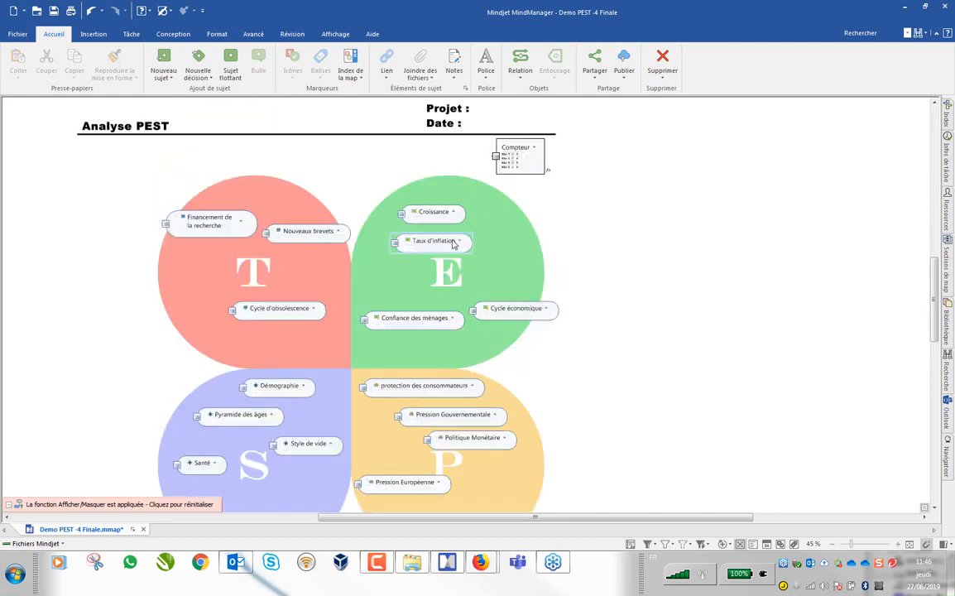
double_click(501, 255)
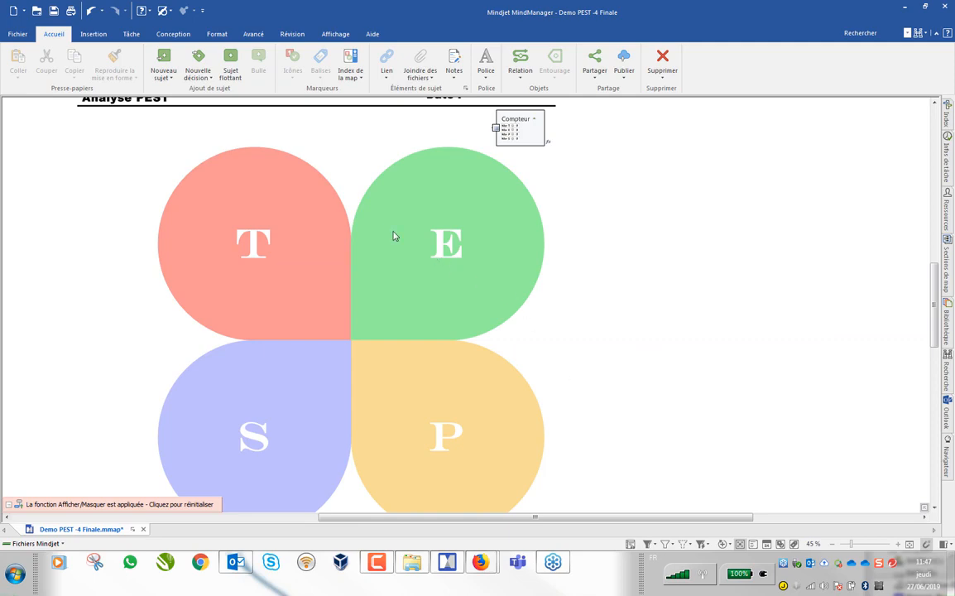
click(17, 34)
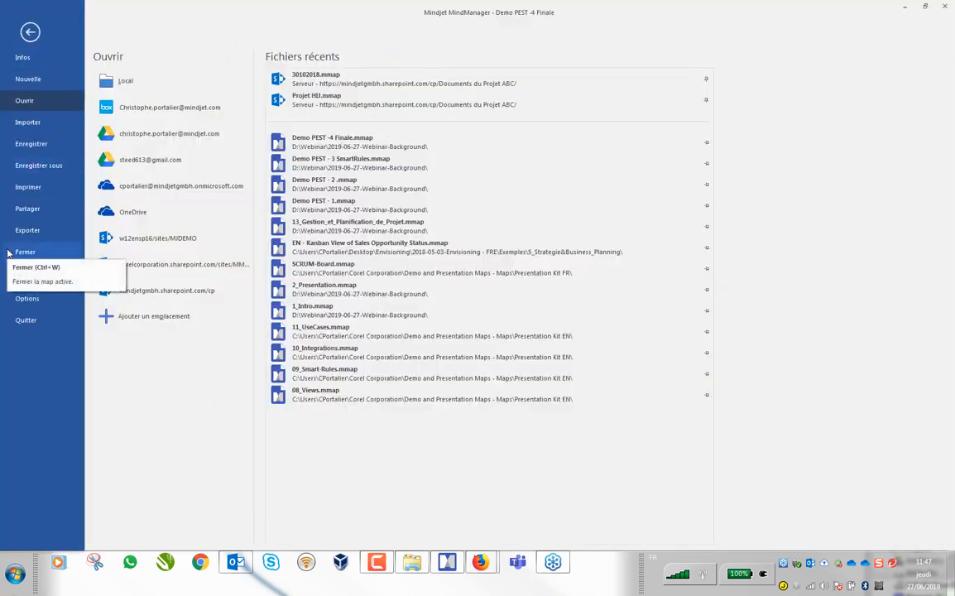
click(41, 163)
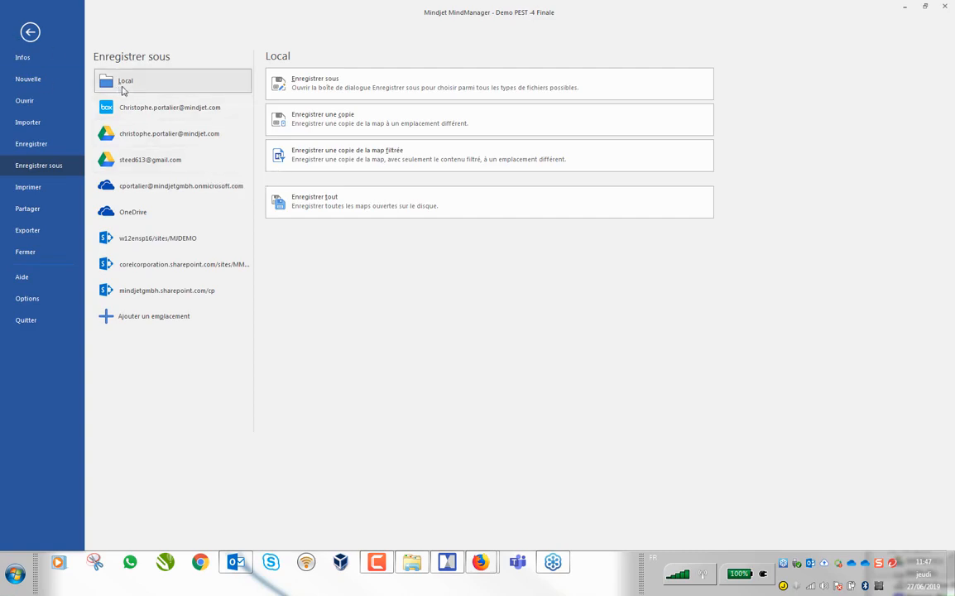
key(Escape)
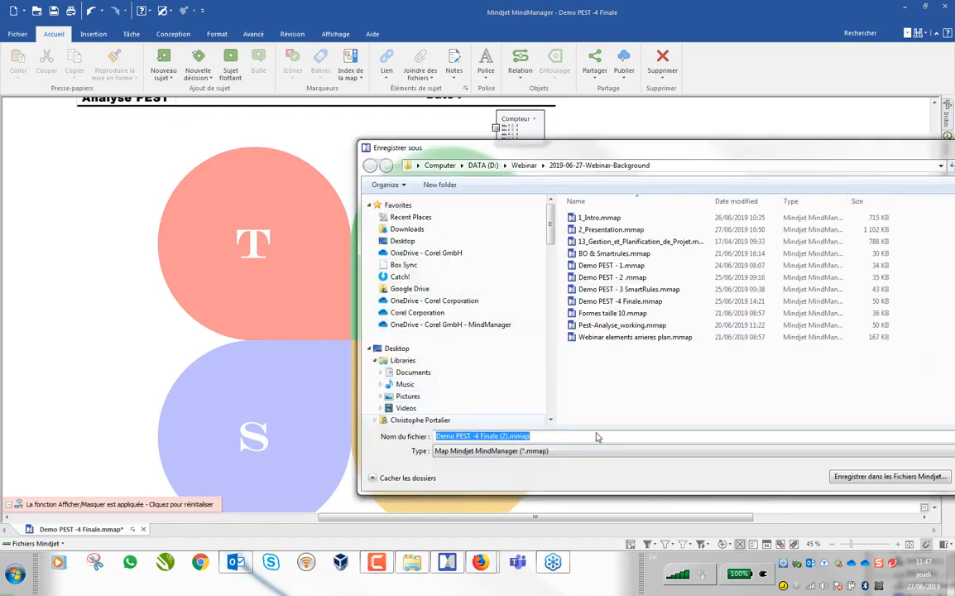
drag(575, 142, 343, 103)
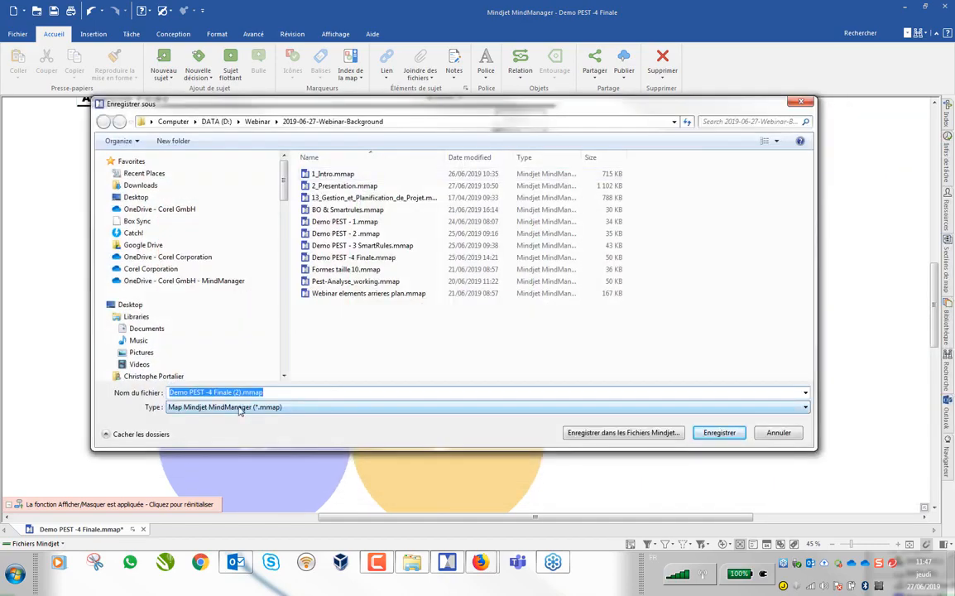
click(804, 407)
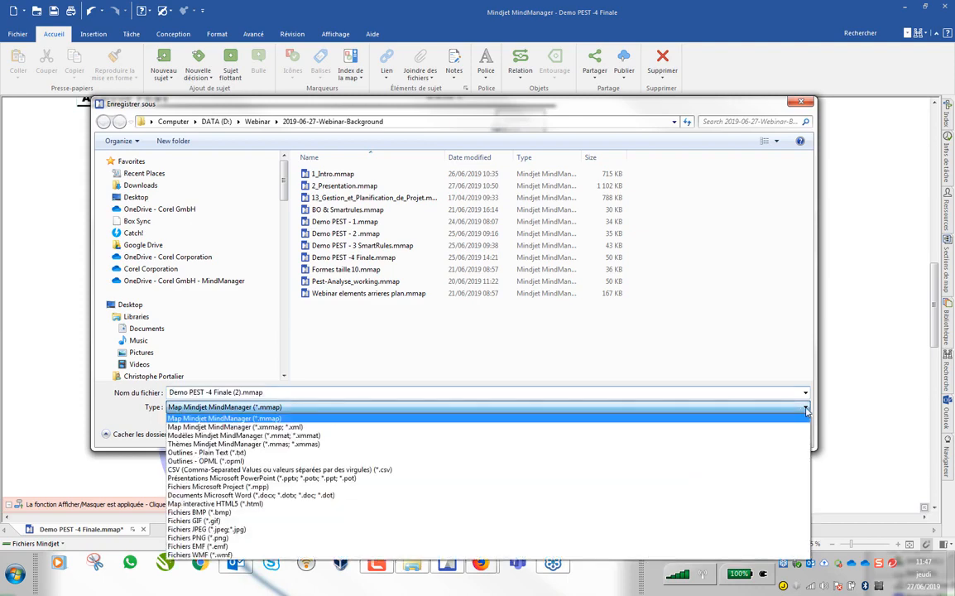
click(246, 436)
key(Escape)
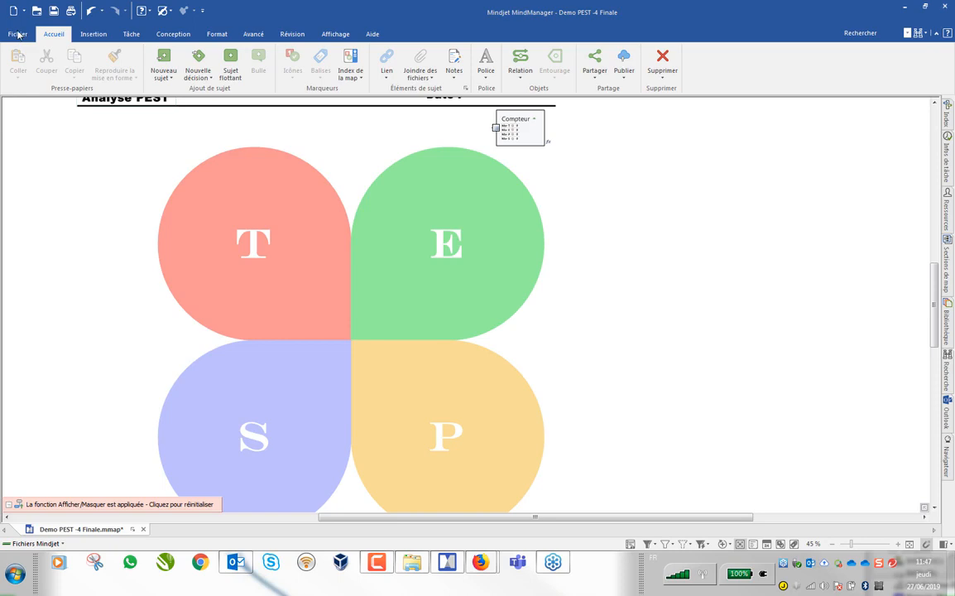
Step: Add the current "Demo PEST -4 Finale" map to the personal templates and close its template preview
click(17, 34)
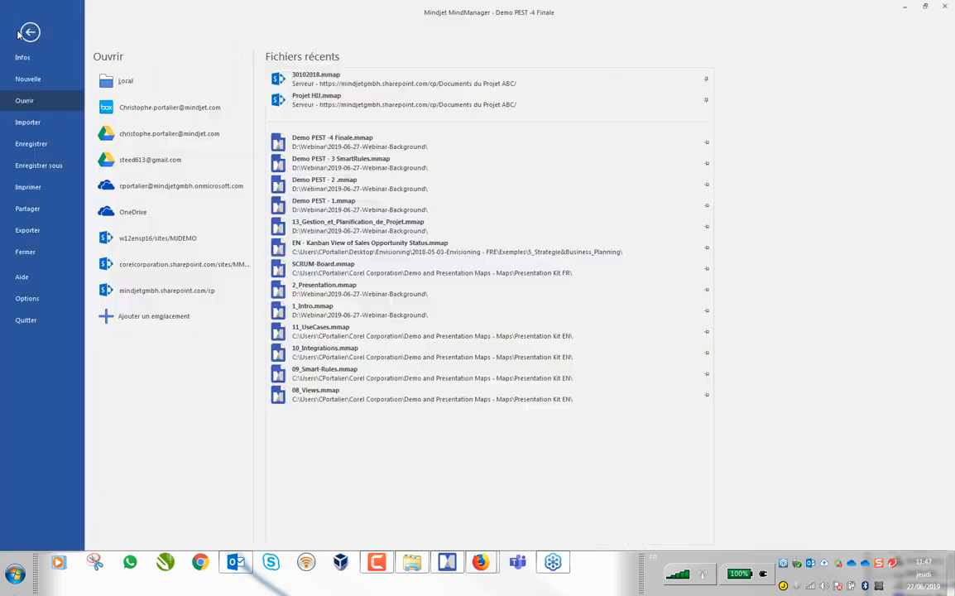
click(28, 80)
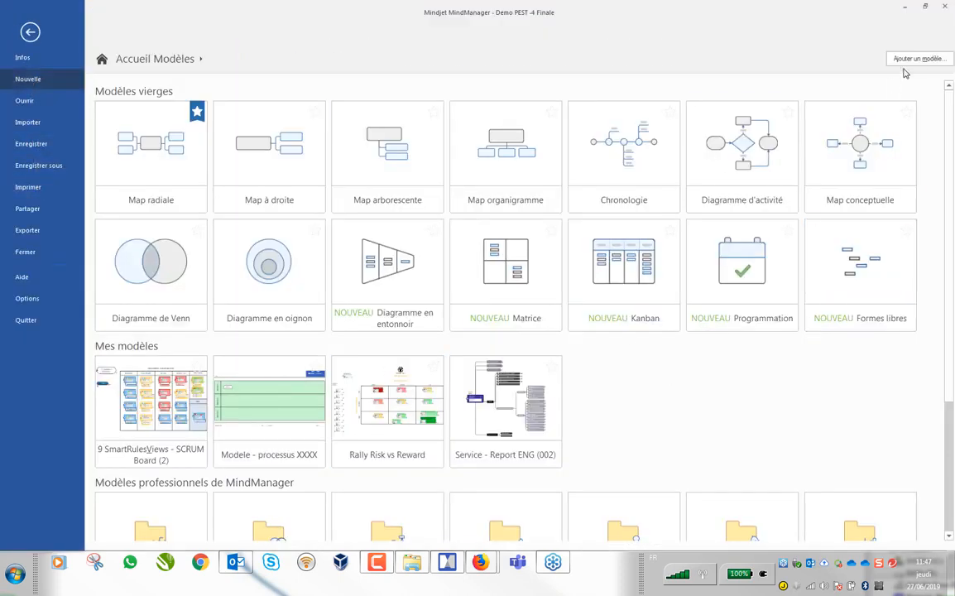
click(918, 58)
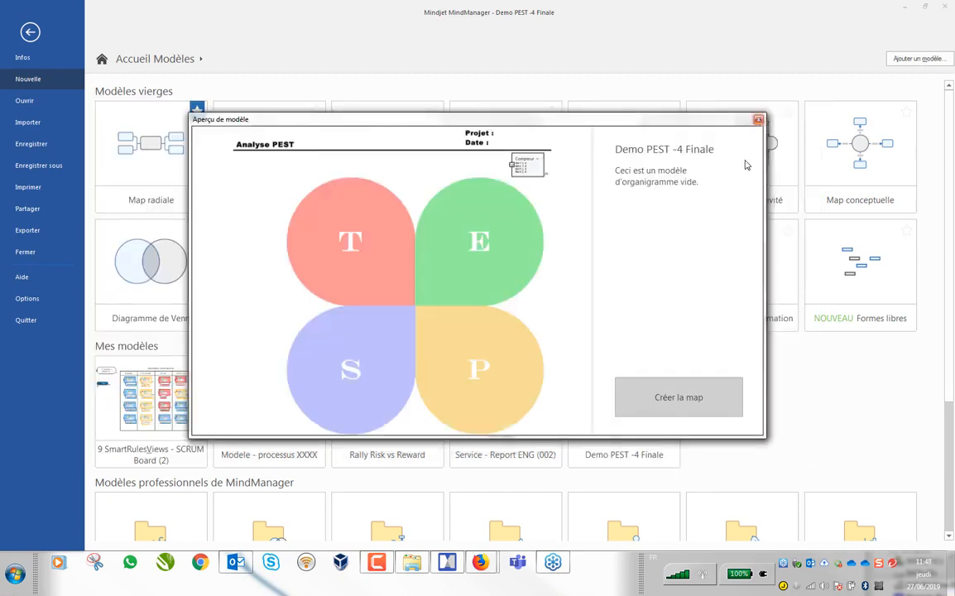
click(758, 121)
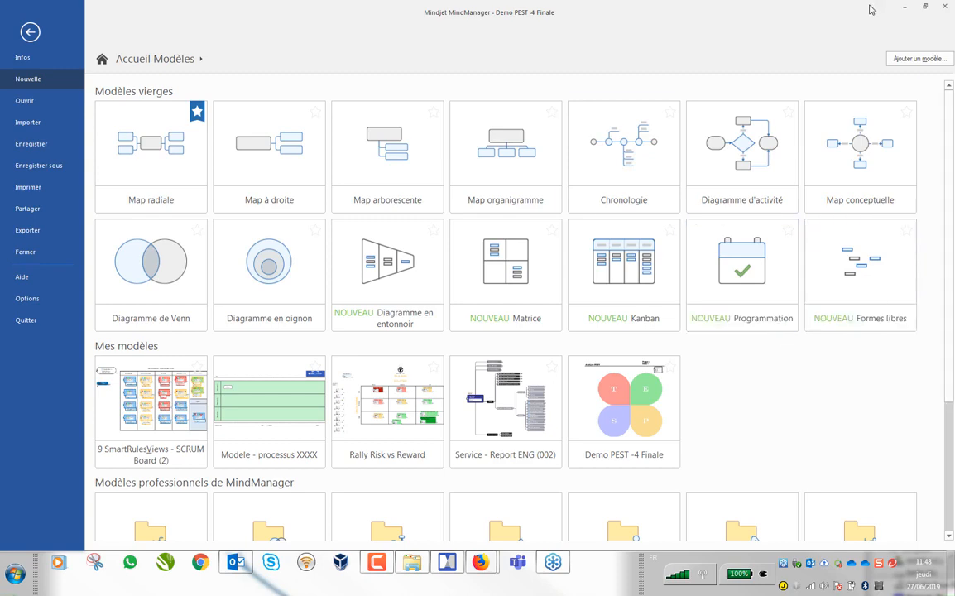
click(954, 320)
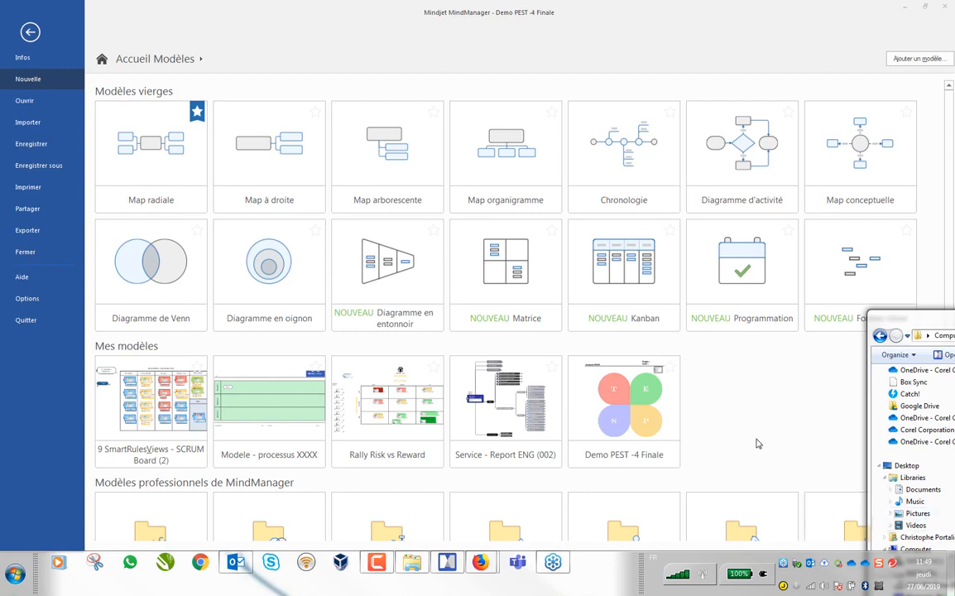
click(633, 386)
Step: Return to the map and add floating topics: one on the T area, two on the E area and one on the P area
click(32, 33)
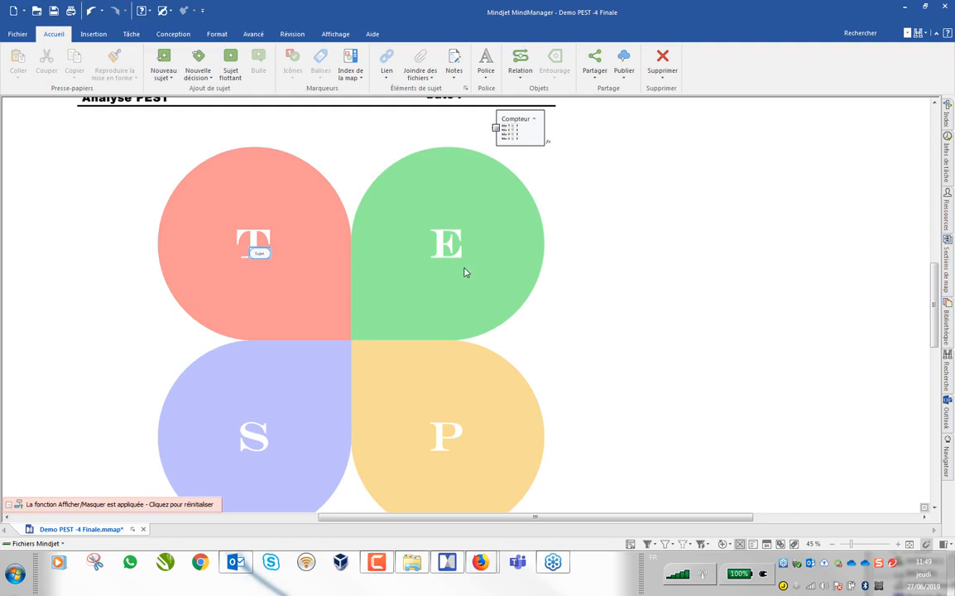
double_click(425, 234)
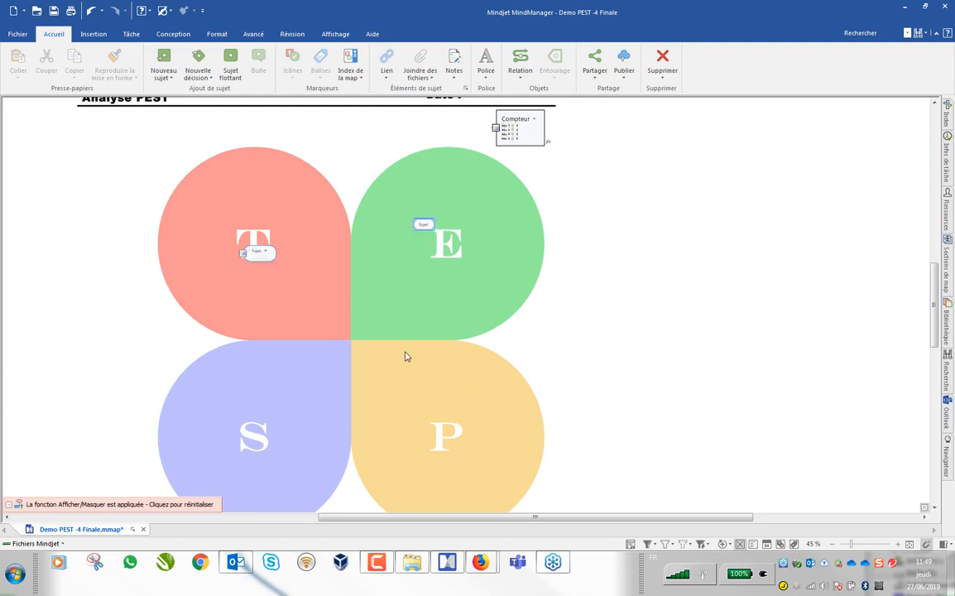
double_click(395, 291)
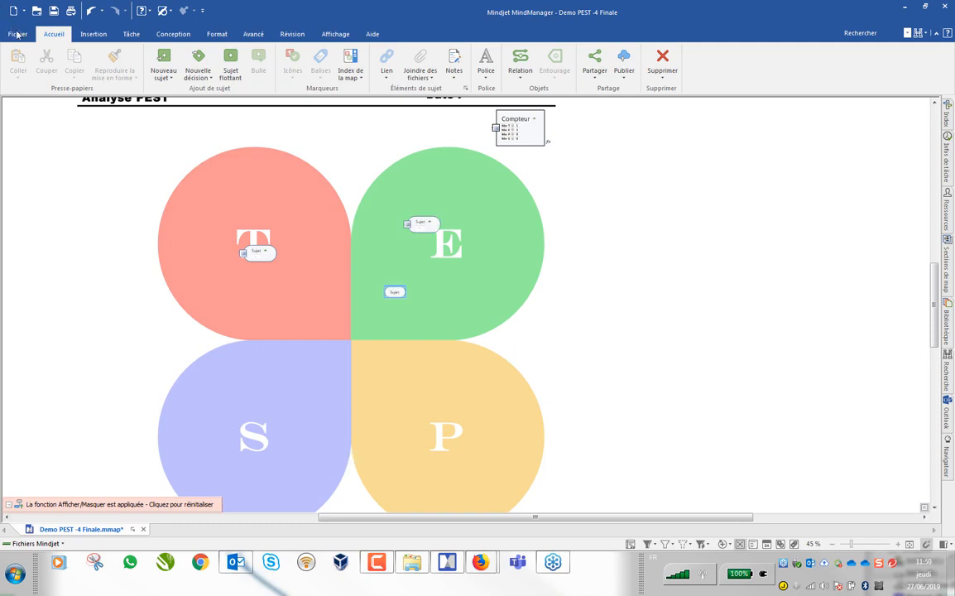
double_click(414, 399)
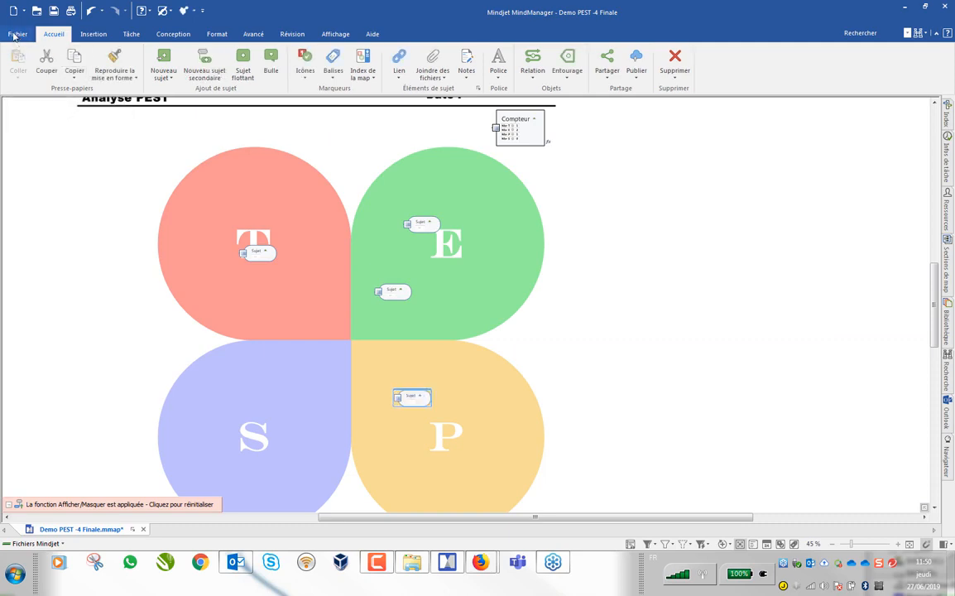
Step: Export the map as an interactive HTML5 map named "Demo PEST -4 Finale.html" in the 2019-06-27-Webinar-Background folder
click(14, 35)
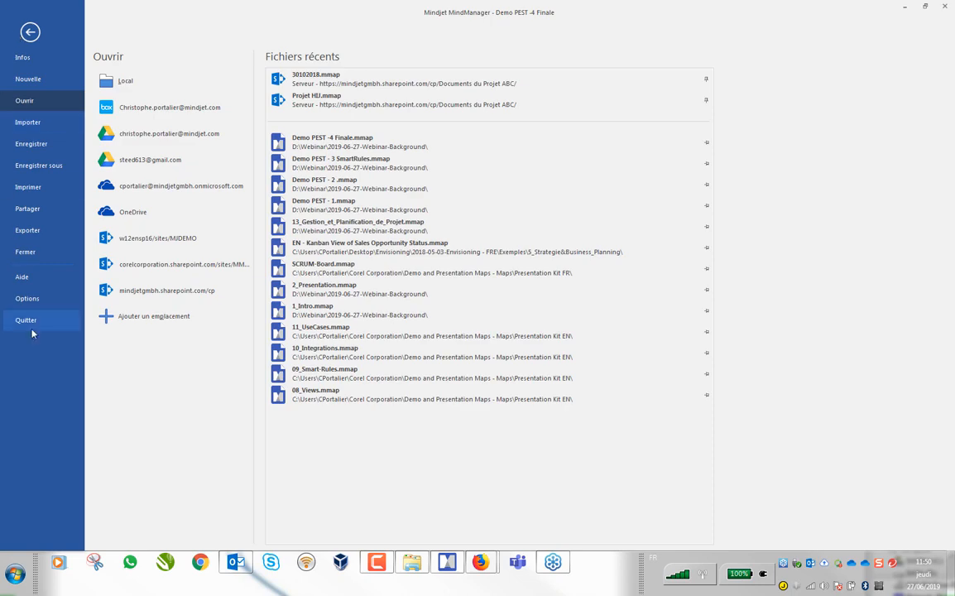
click(32, 231)
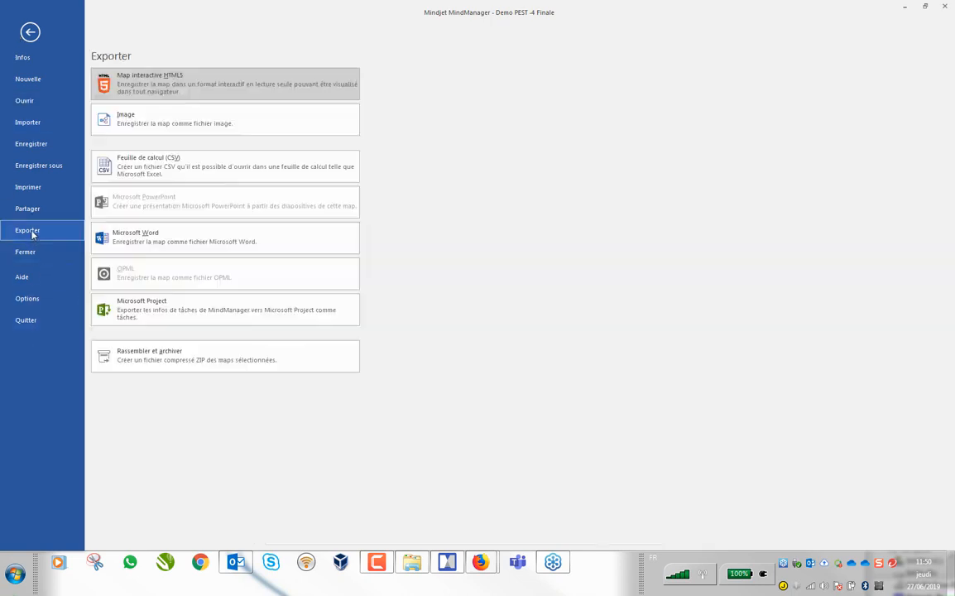
click(154, 78)
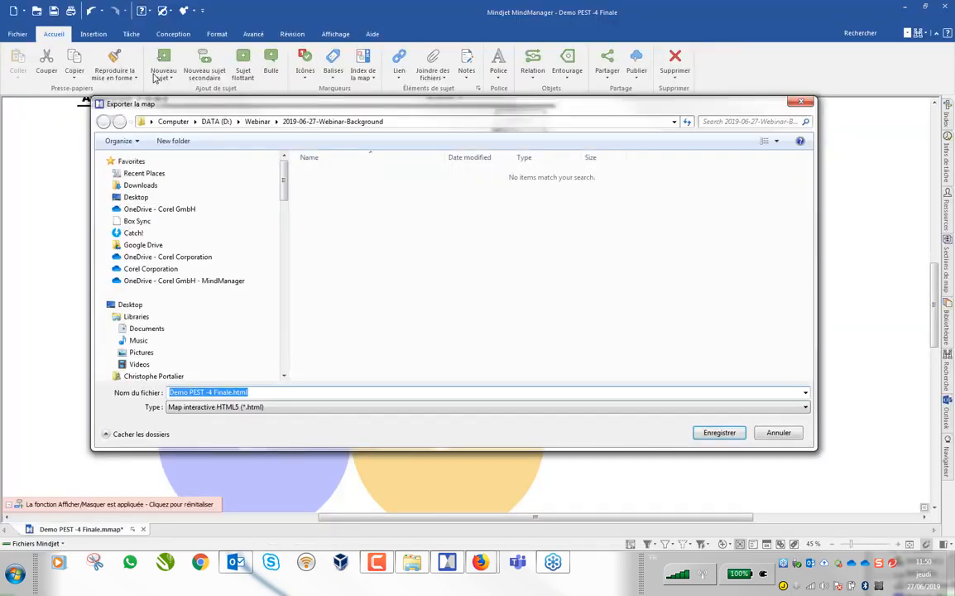
click(714, 432)
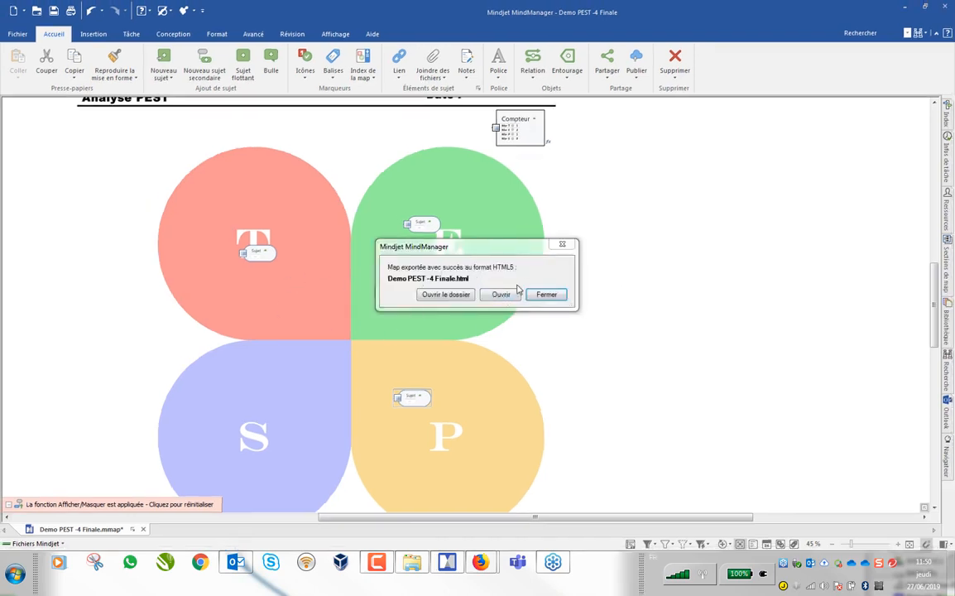
Step: Open the exported HTML5 map in Firefox, examine its header, "Compteur" topic and coloured areas, and return to MindManager
click(504, 295)
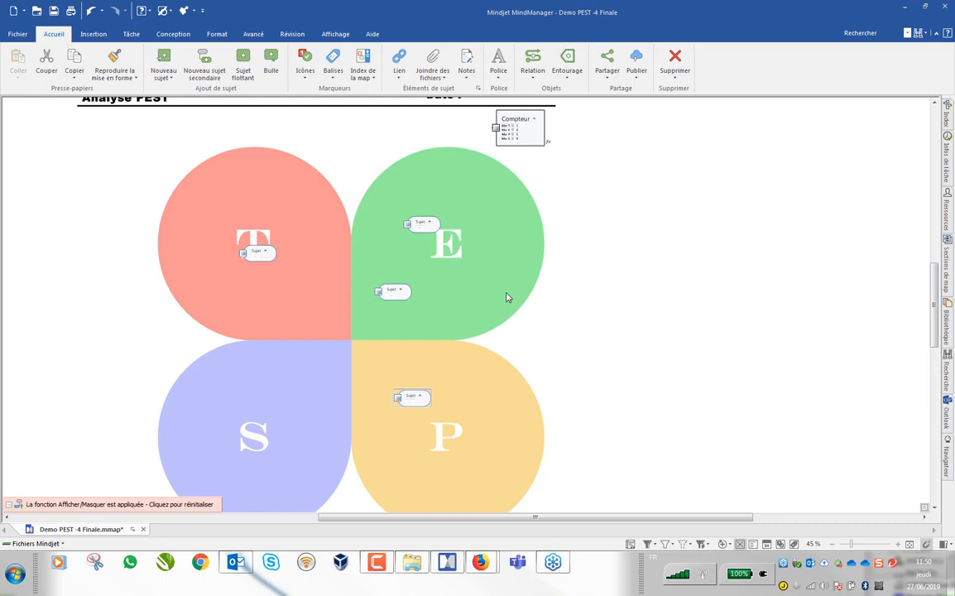
click(480, 561)
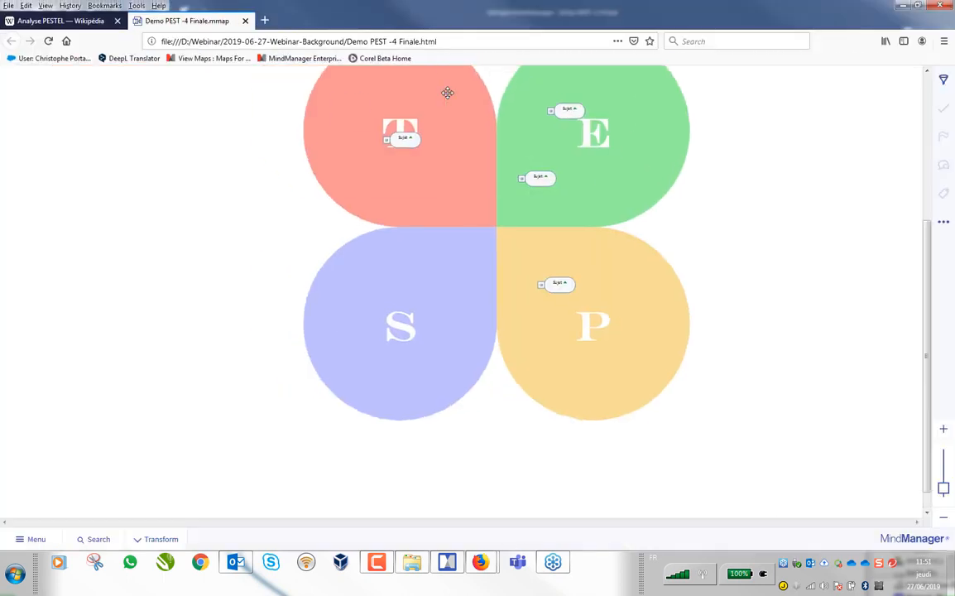
double_click(390, 82)
scroll(263, 241, up, 3)
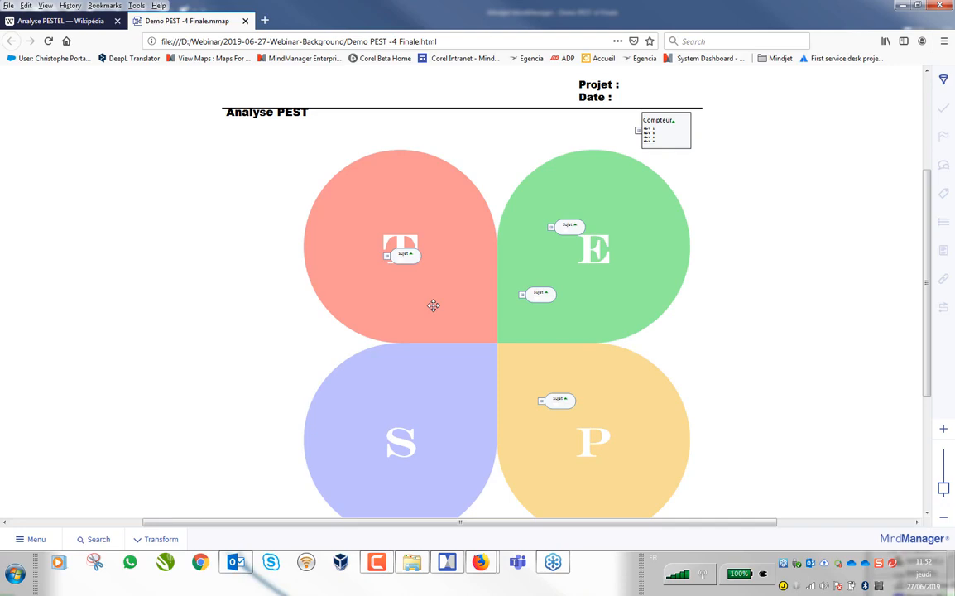
click(900, 6)
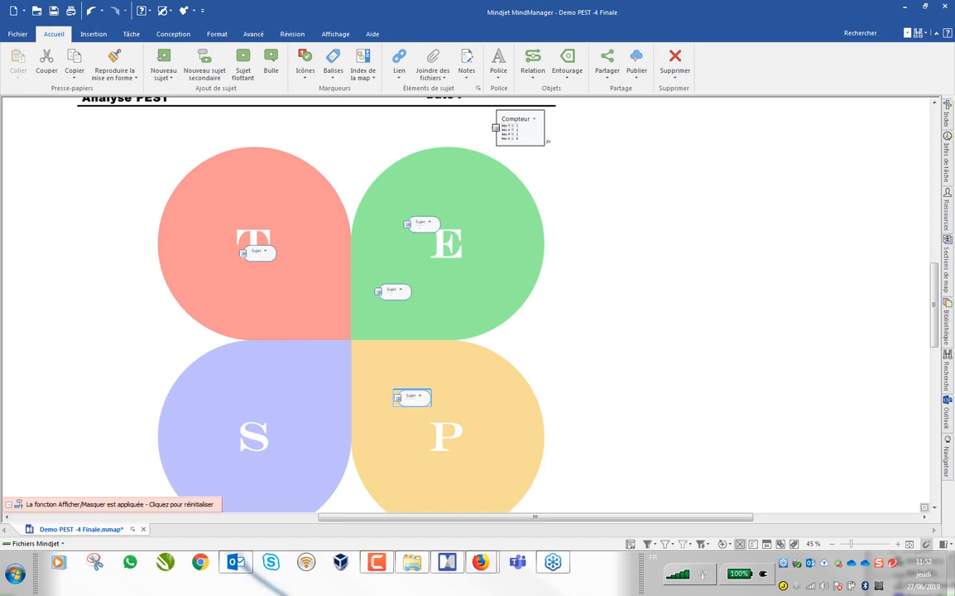
Step: View the templates available for a new map, including the personal ones, and return to the PEST map
click(15, 37)
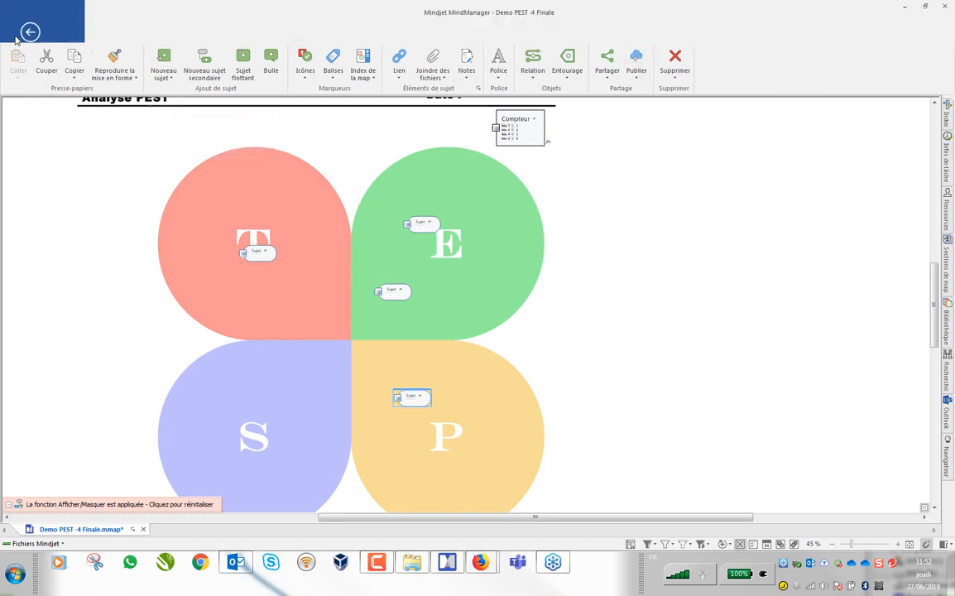
click(25, 78)
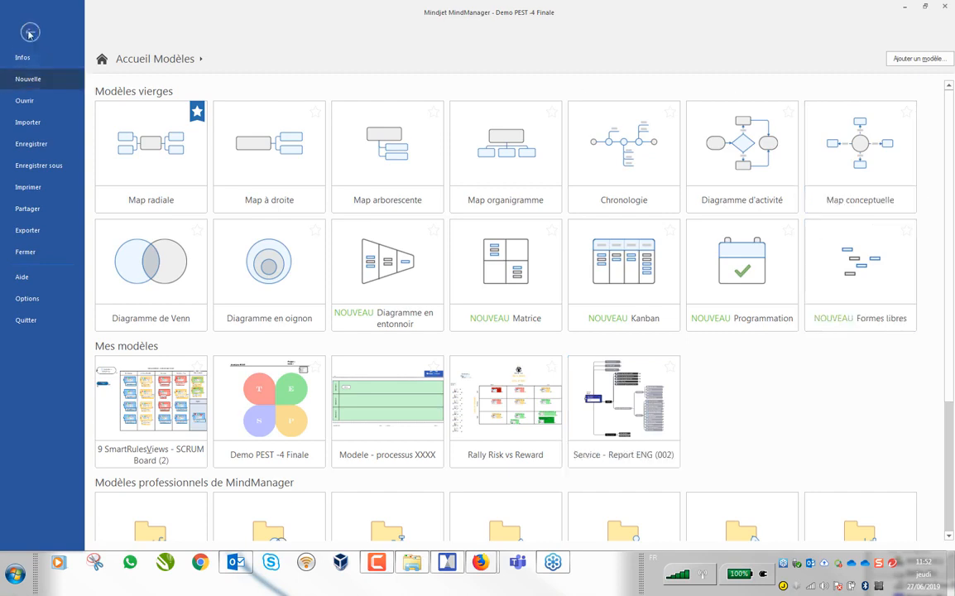
key(Escape)
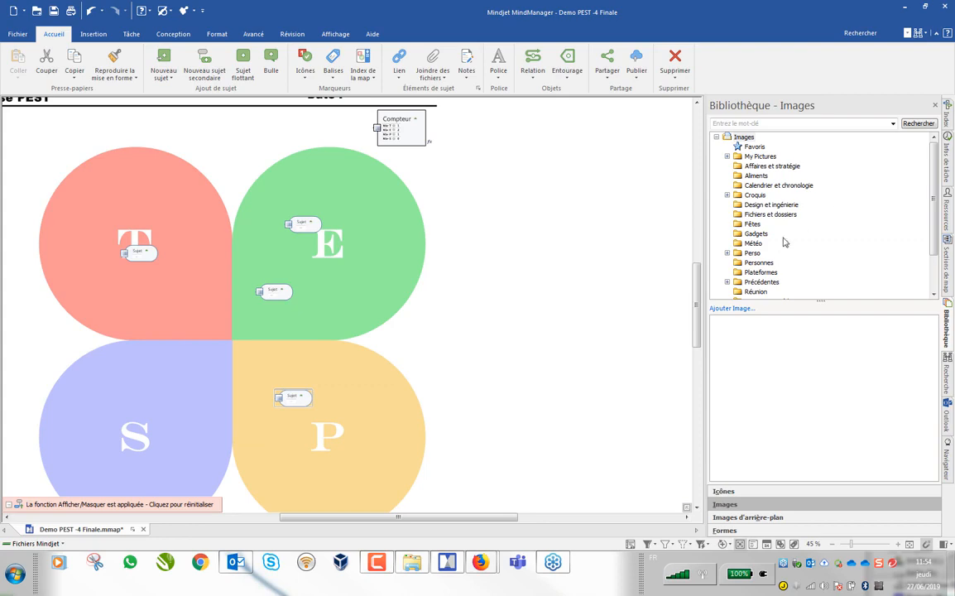
Step: Add integration-big.jpg from the Pictures library in File Explorer to the blank area beside the E shape as a background image
right_click(413, 569)
click(387, 506)
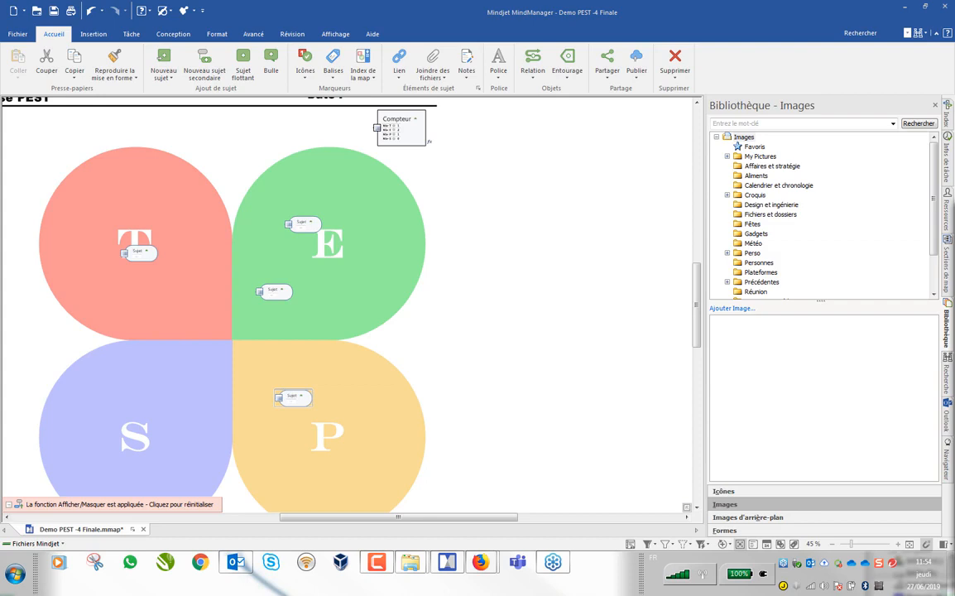
drag(954, 186, 470, 48)
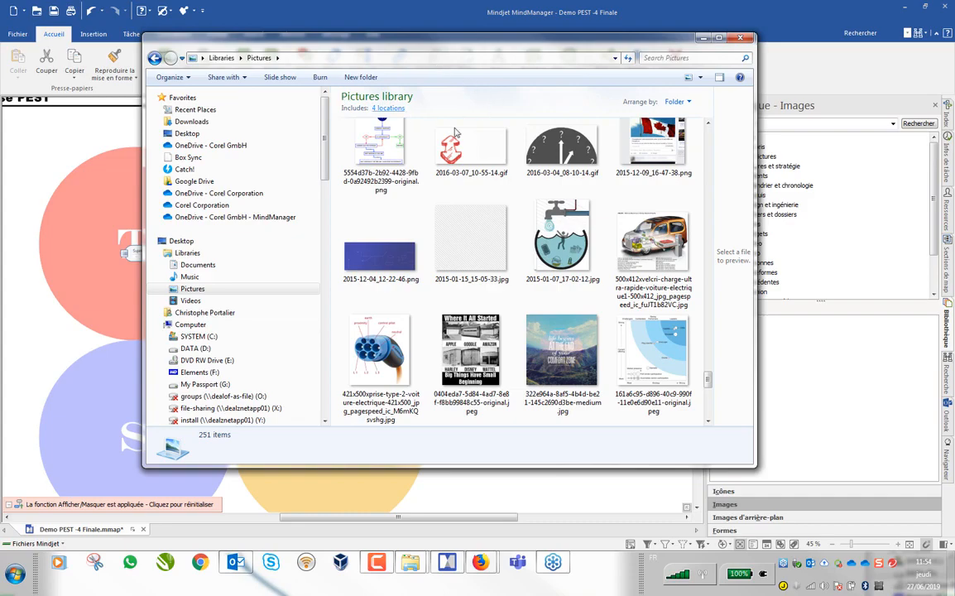
drag(358, 42, 101, 50)
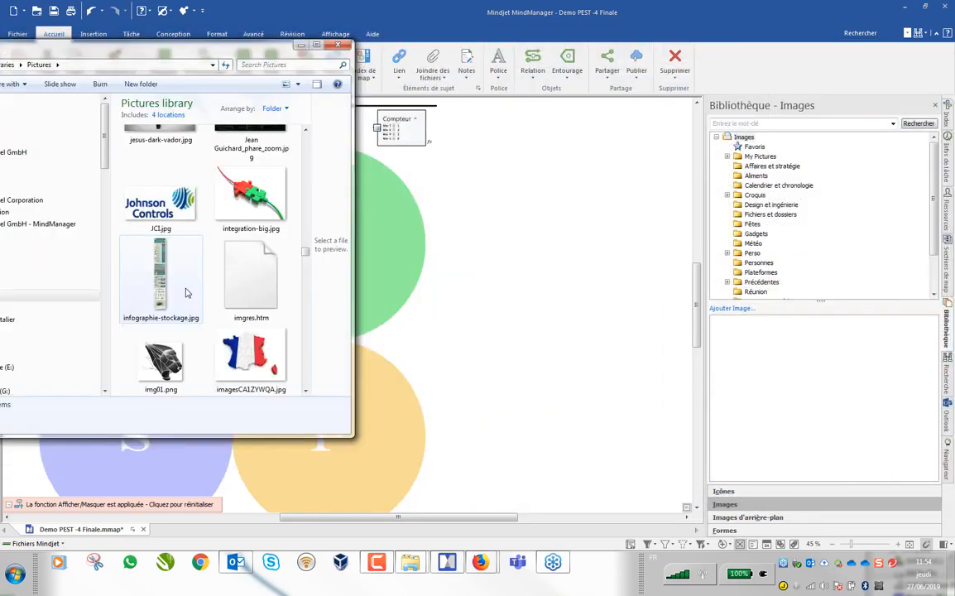
drag(225, 179, 571, 255)
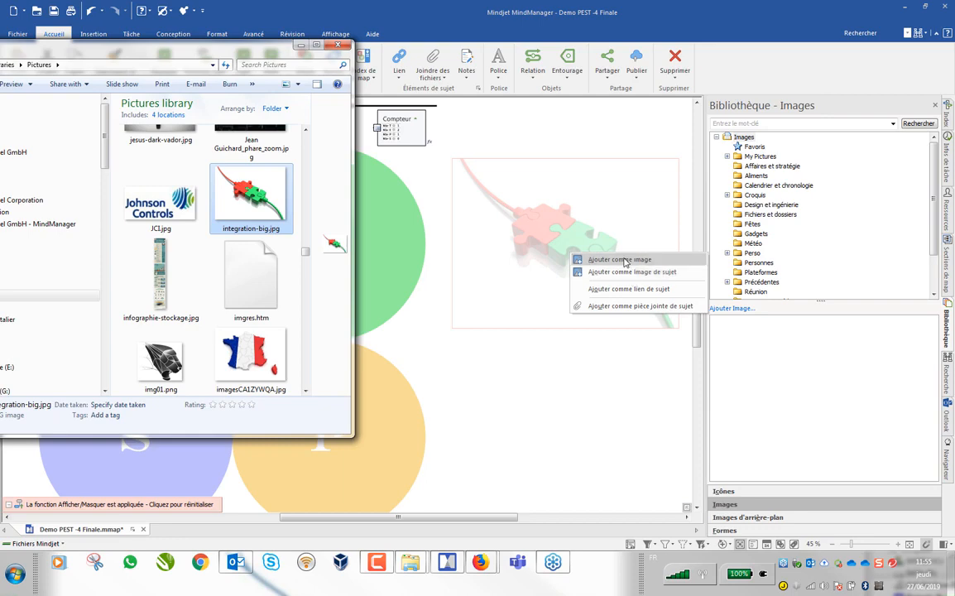
click(581, 259)
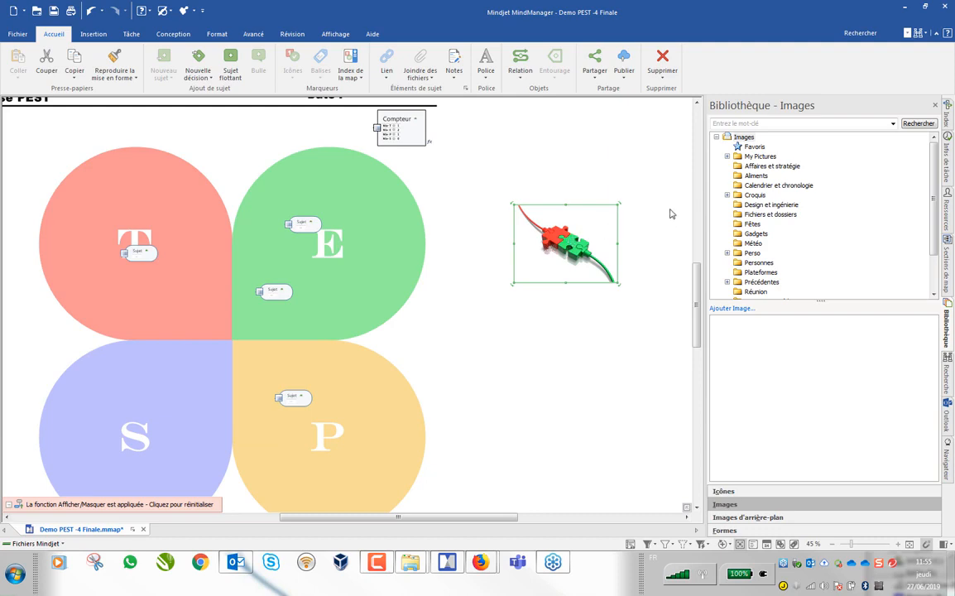
Step: Format the puzzle background image with 49 % transparency and a rotation of 90, and close the image library
right_click(563, 238)
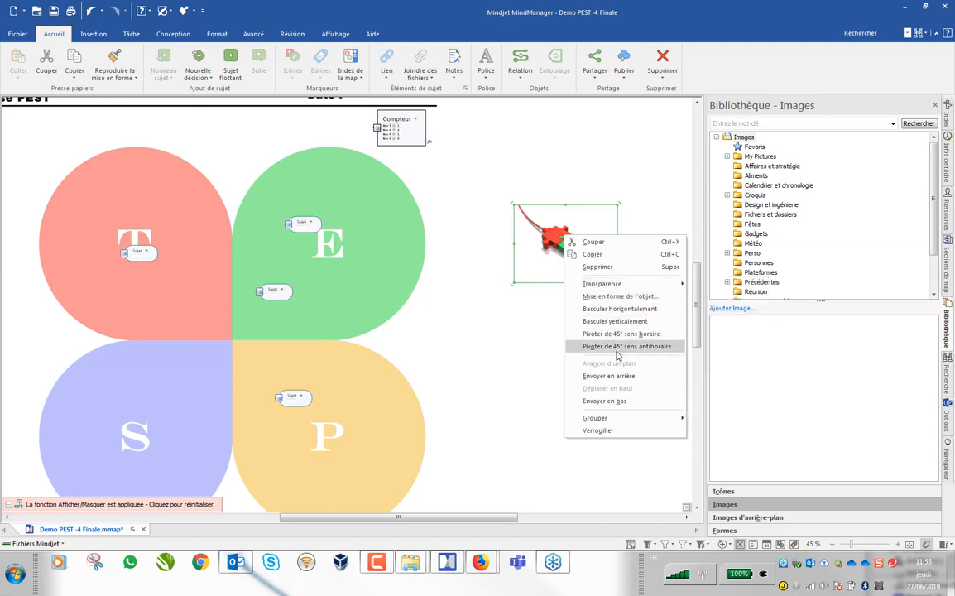
mouse_move(609, 286)
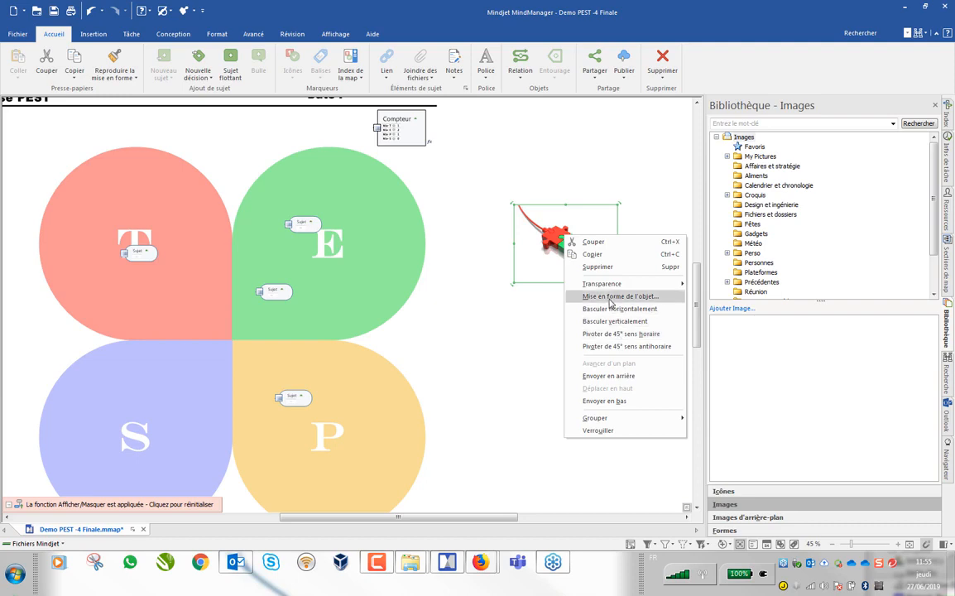
click(617, 295)
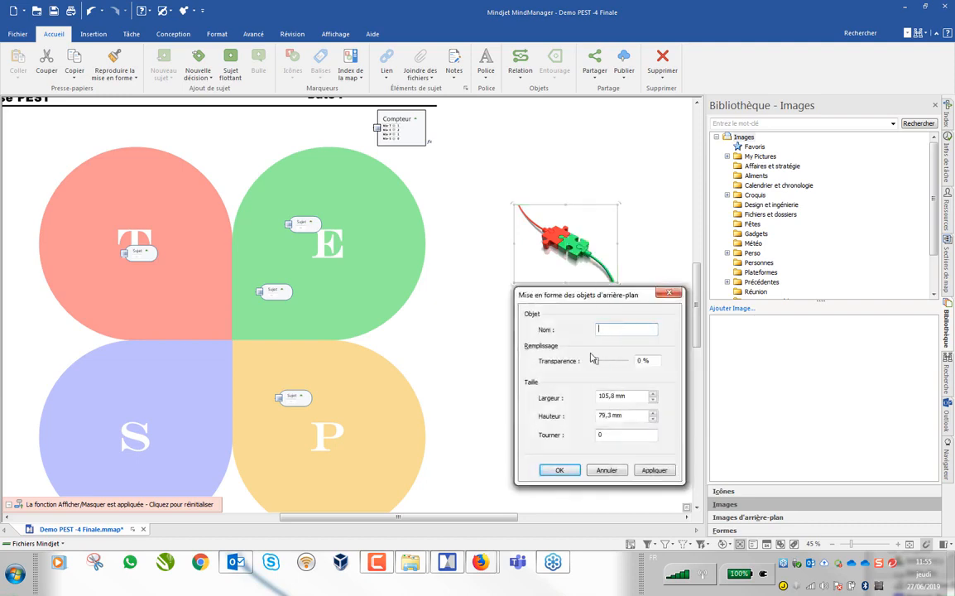
drag(597, 361, 612, 365)
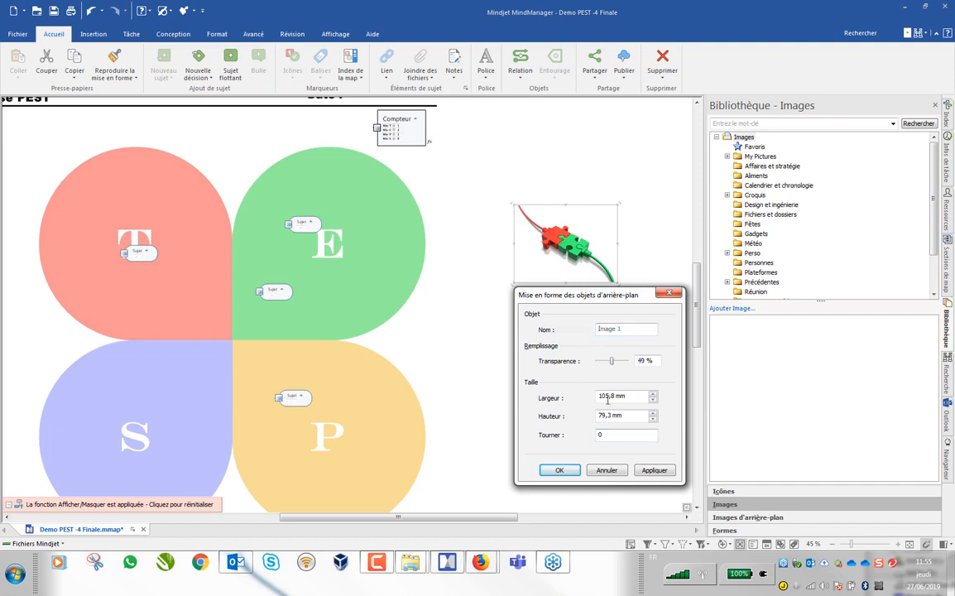
drag(606, 437, 570, 432)
text(90)
click(656, 471)
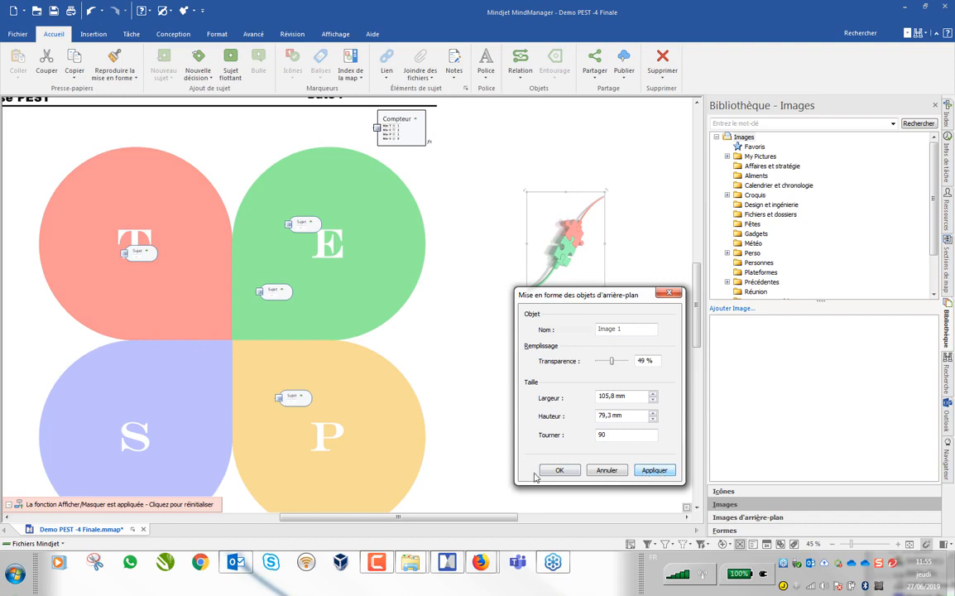
click(559, 470)
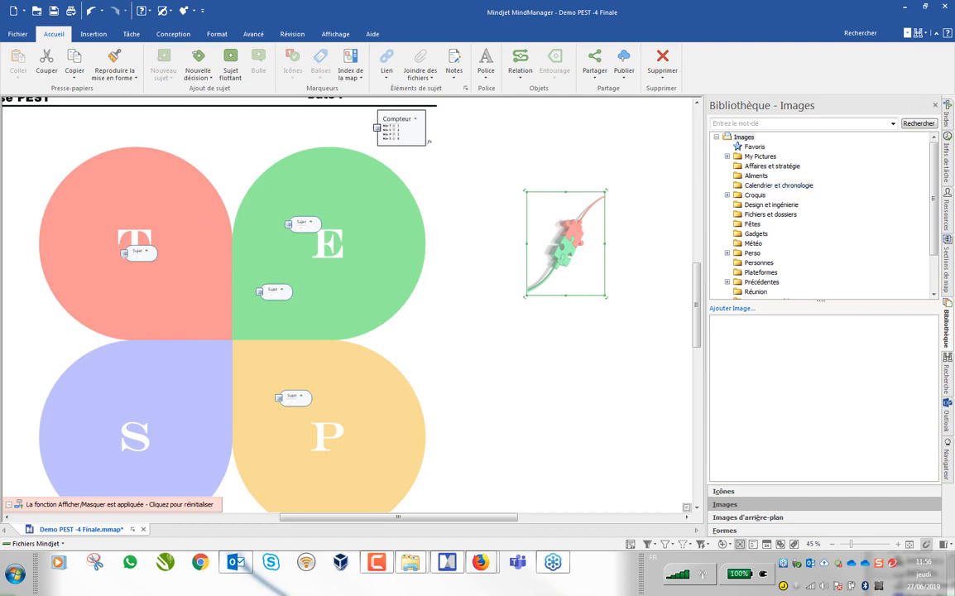
click(935, 106)
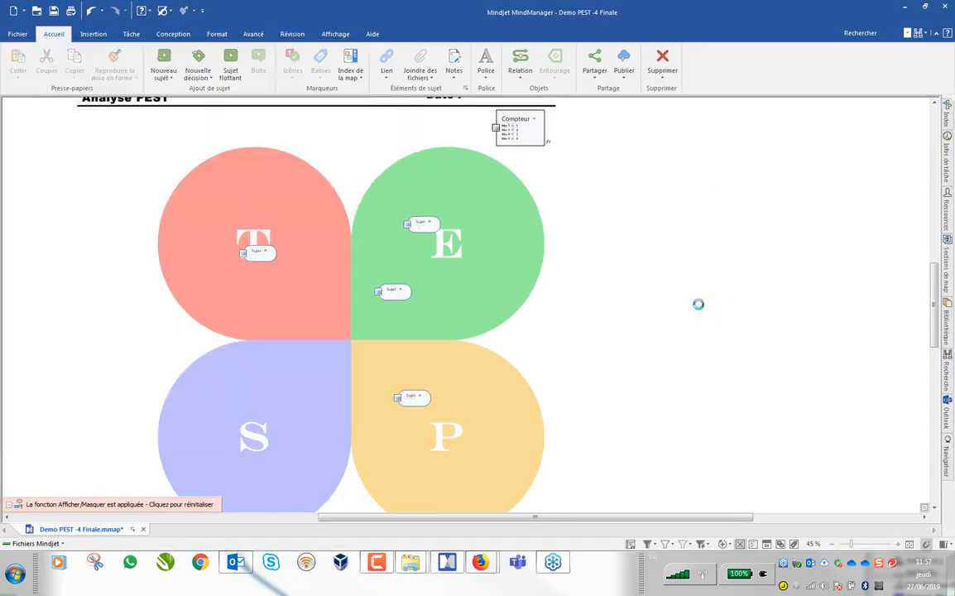
Step: Add the "Analyse PEST" map part from the Analyse folder to the blank area beside the PEST matrix
click(948, 265)
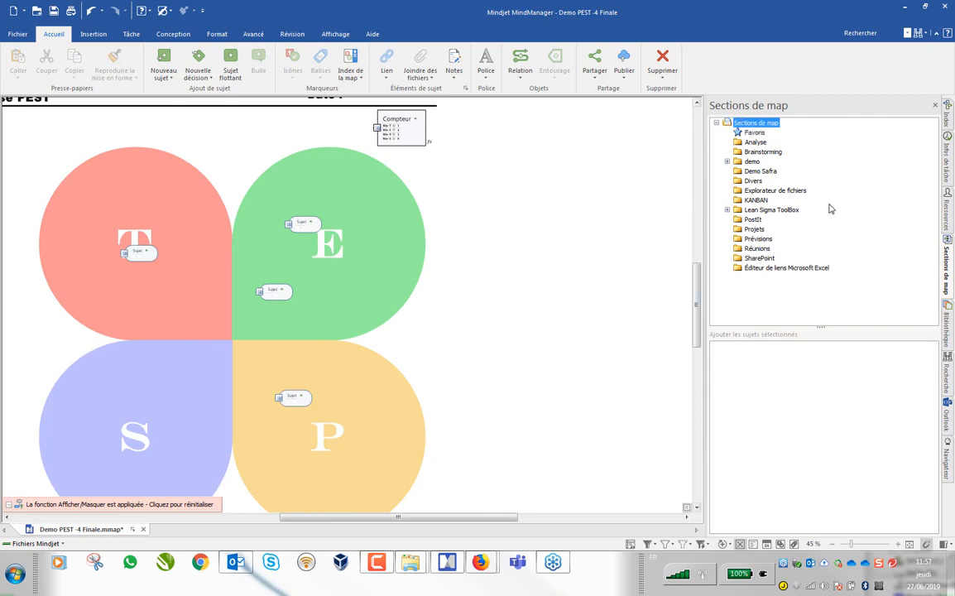
click(755, 142)
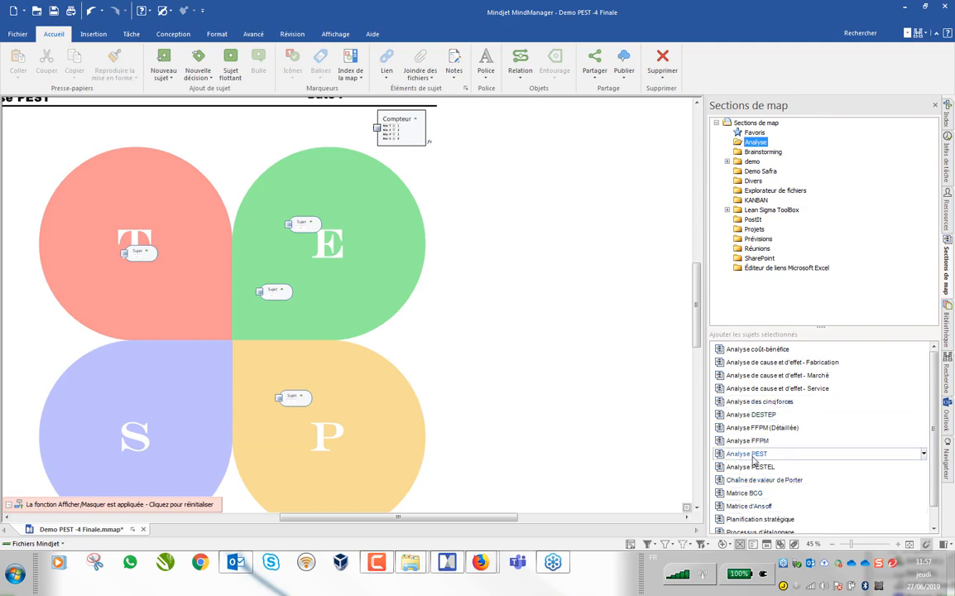
drag(754, 460, 492, 294)
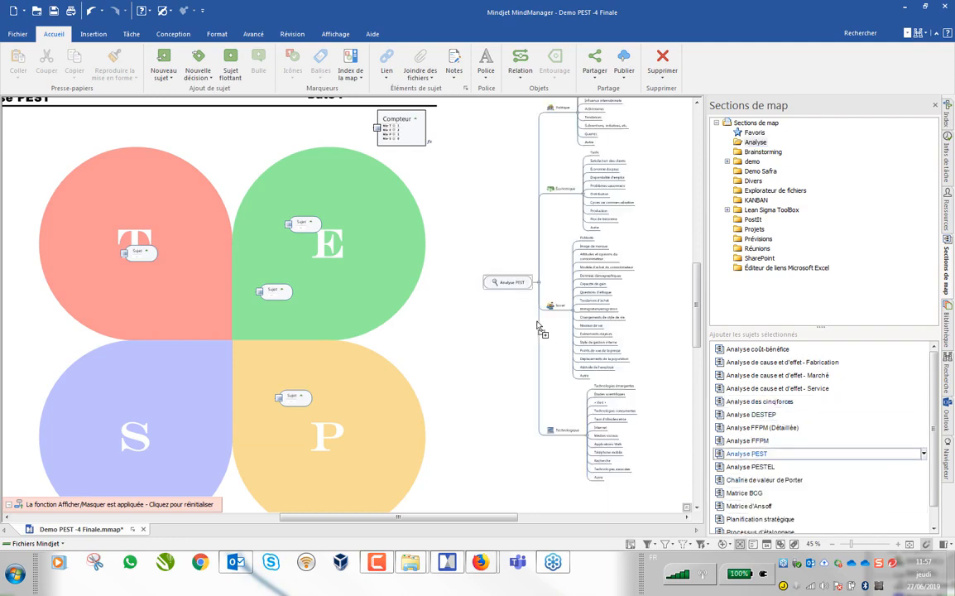
click(934, 106)
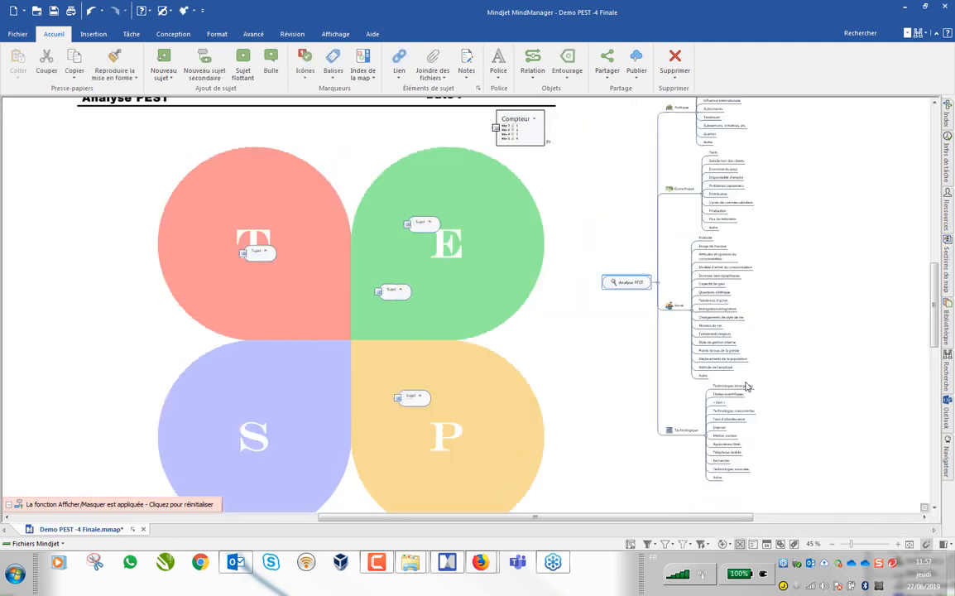
Step: Collapse the Politique and Économique branches of the inserted "Analyse PEST" topic
scroll(790, 319, up, 3)
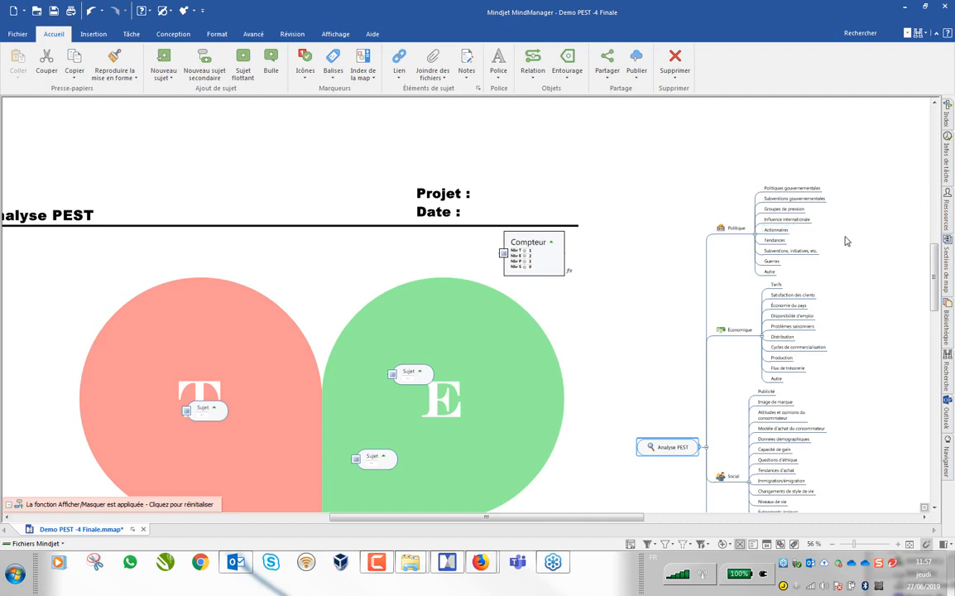
click(754, 236)
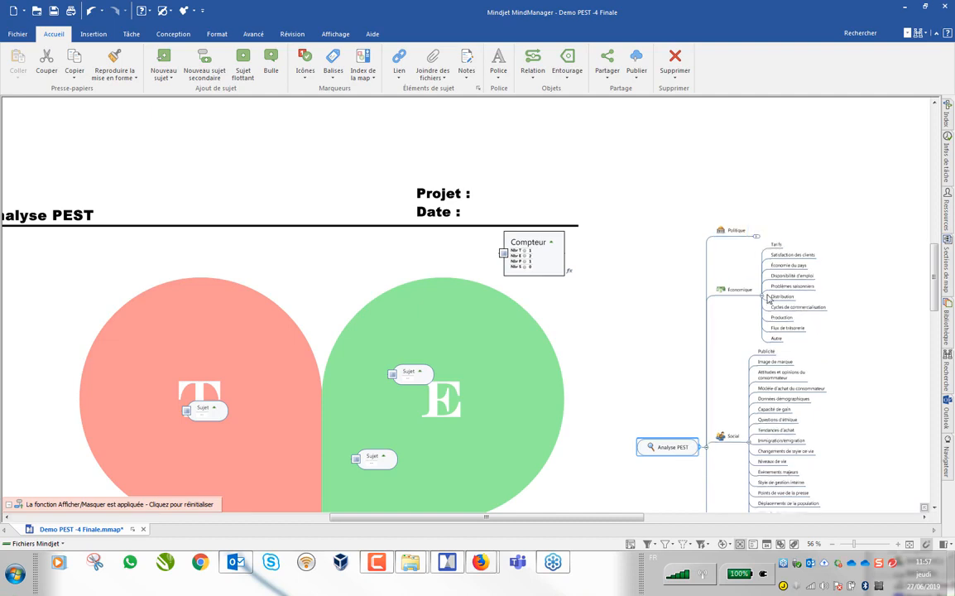
click(762, 297)
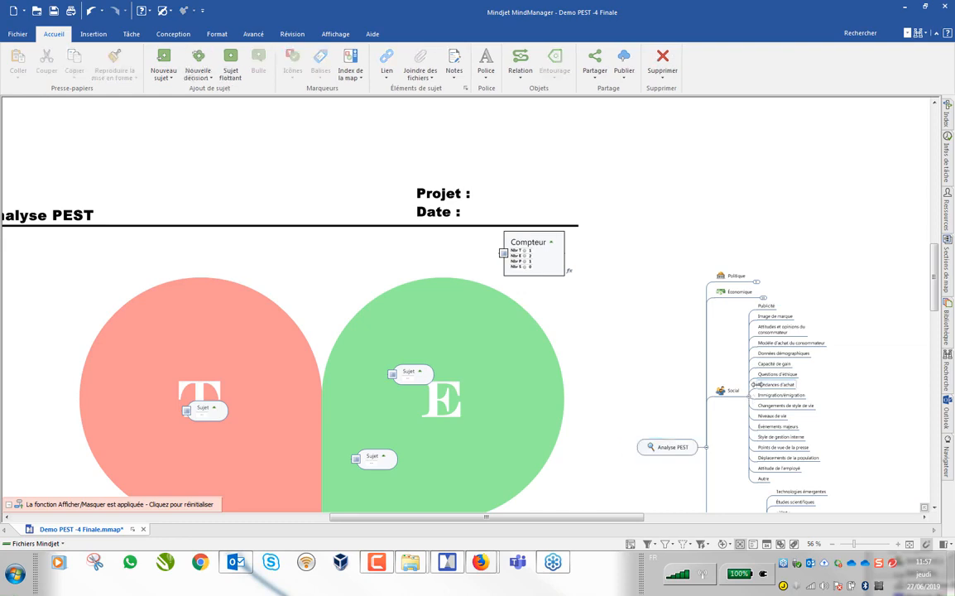
Step: Delete the inserted "Analyse PEST" topic with all its branches
click(680, 451)
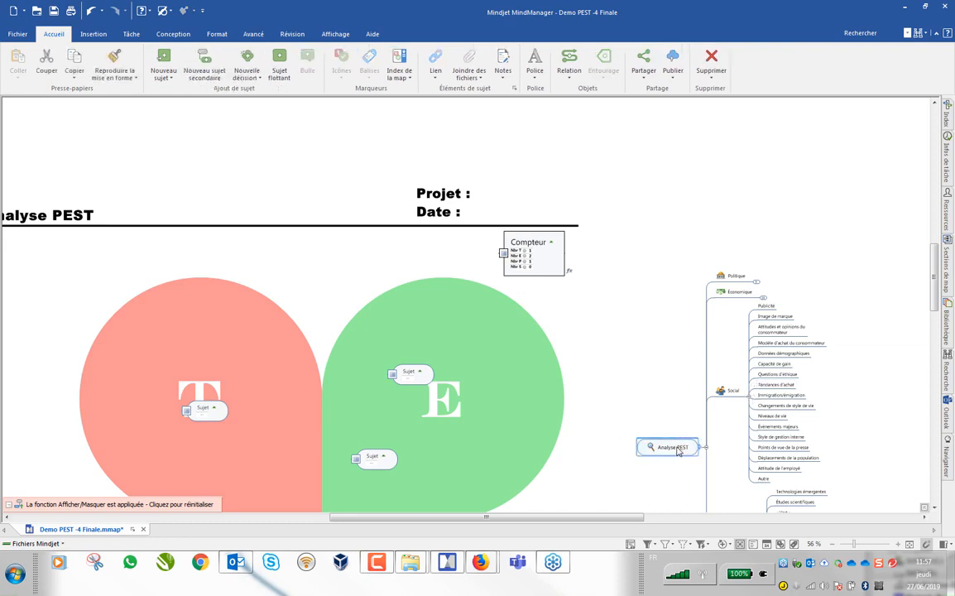
key(Delete)
scroll(488, 396, down, 1)
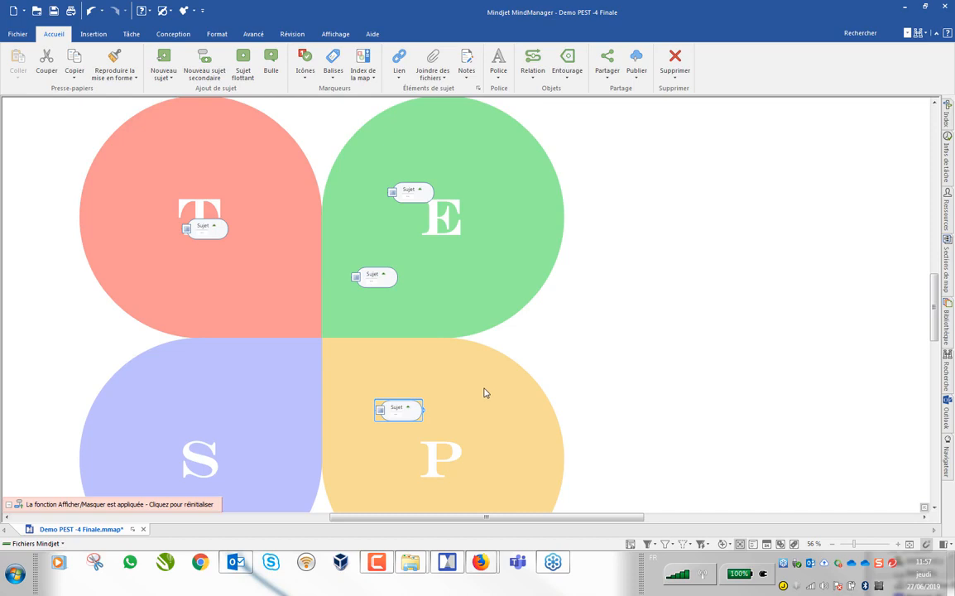